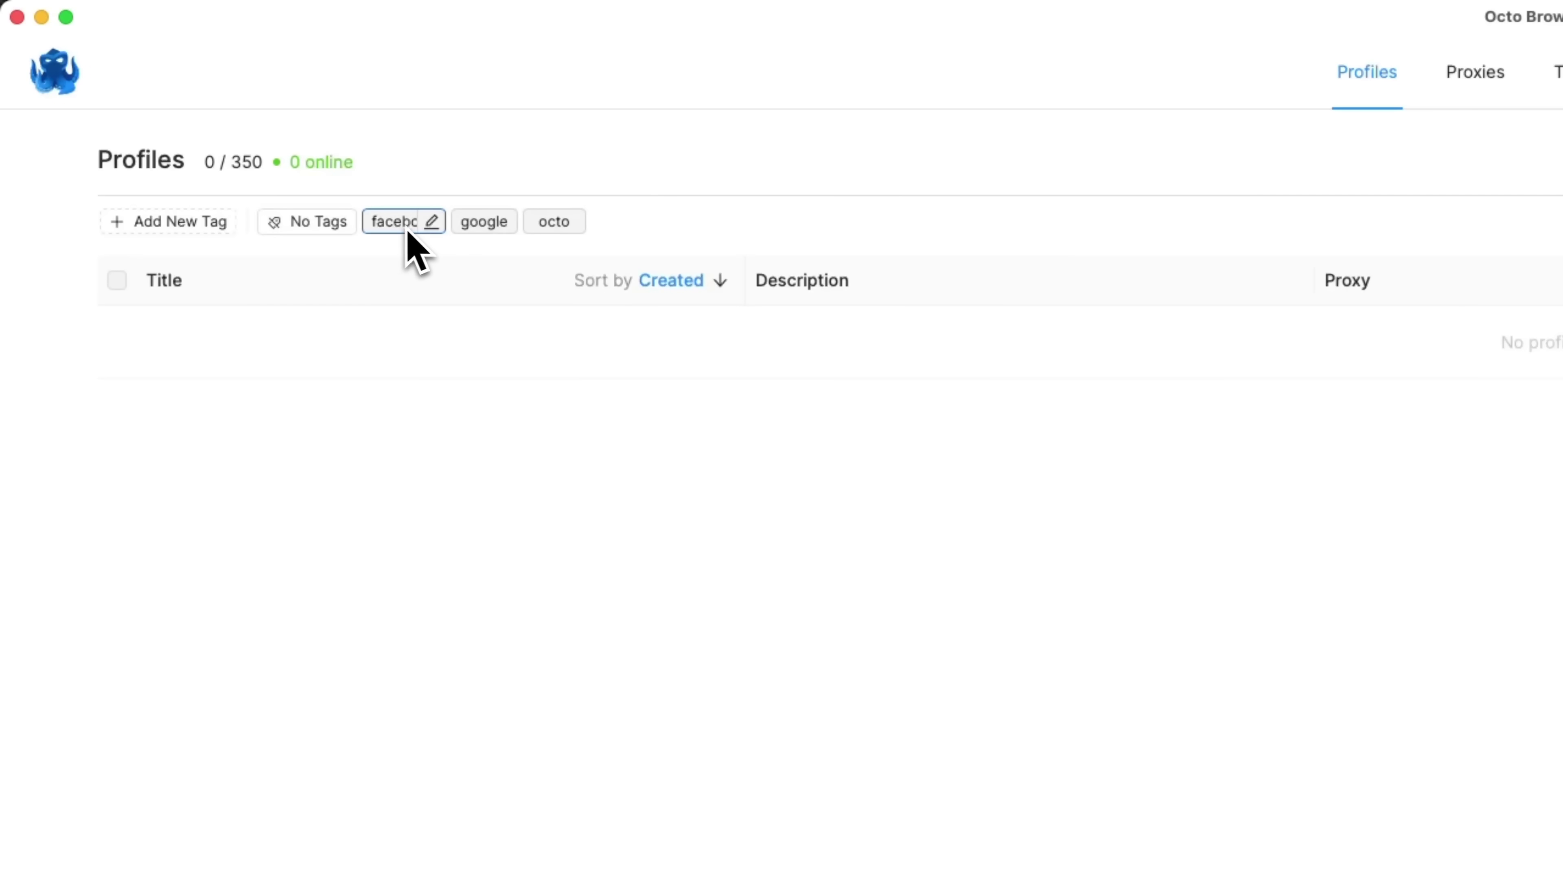
# - Dismiss an empty new-tag field and focus the profile search box
pyautogui.click(182, 225)
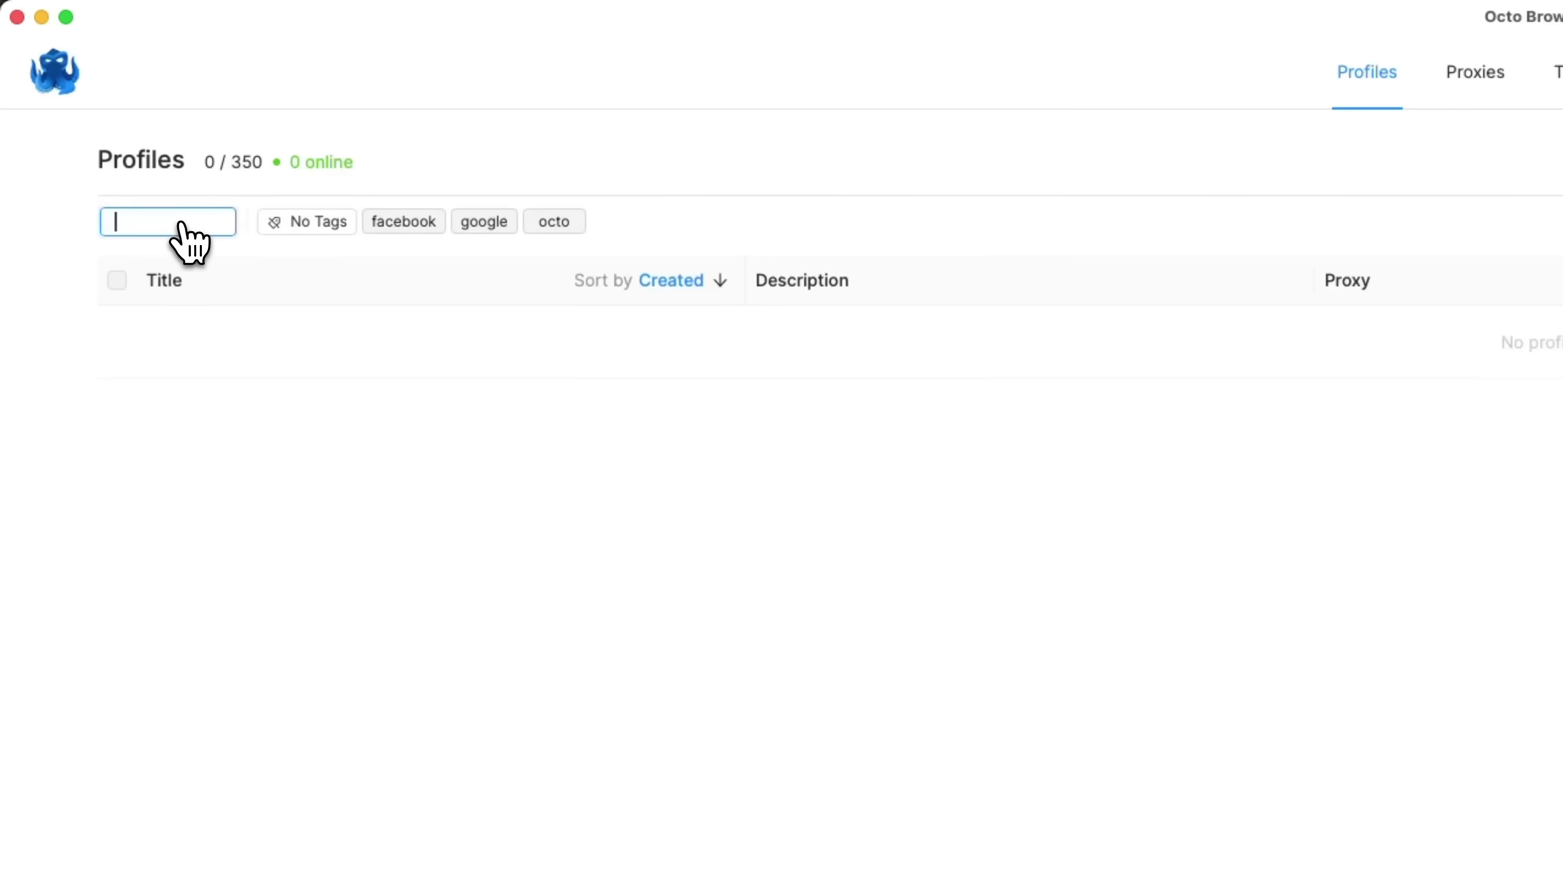
pyautogui.click(263, 338)
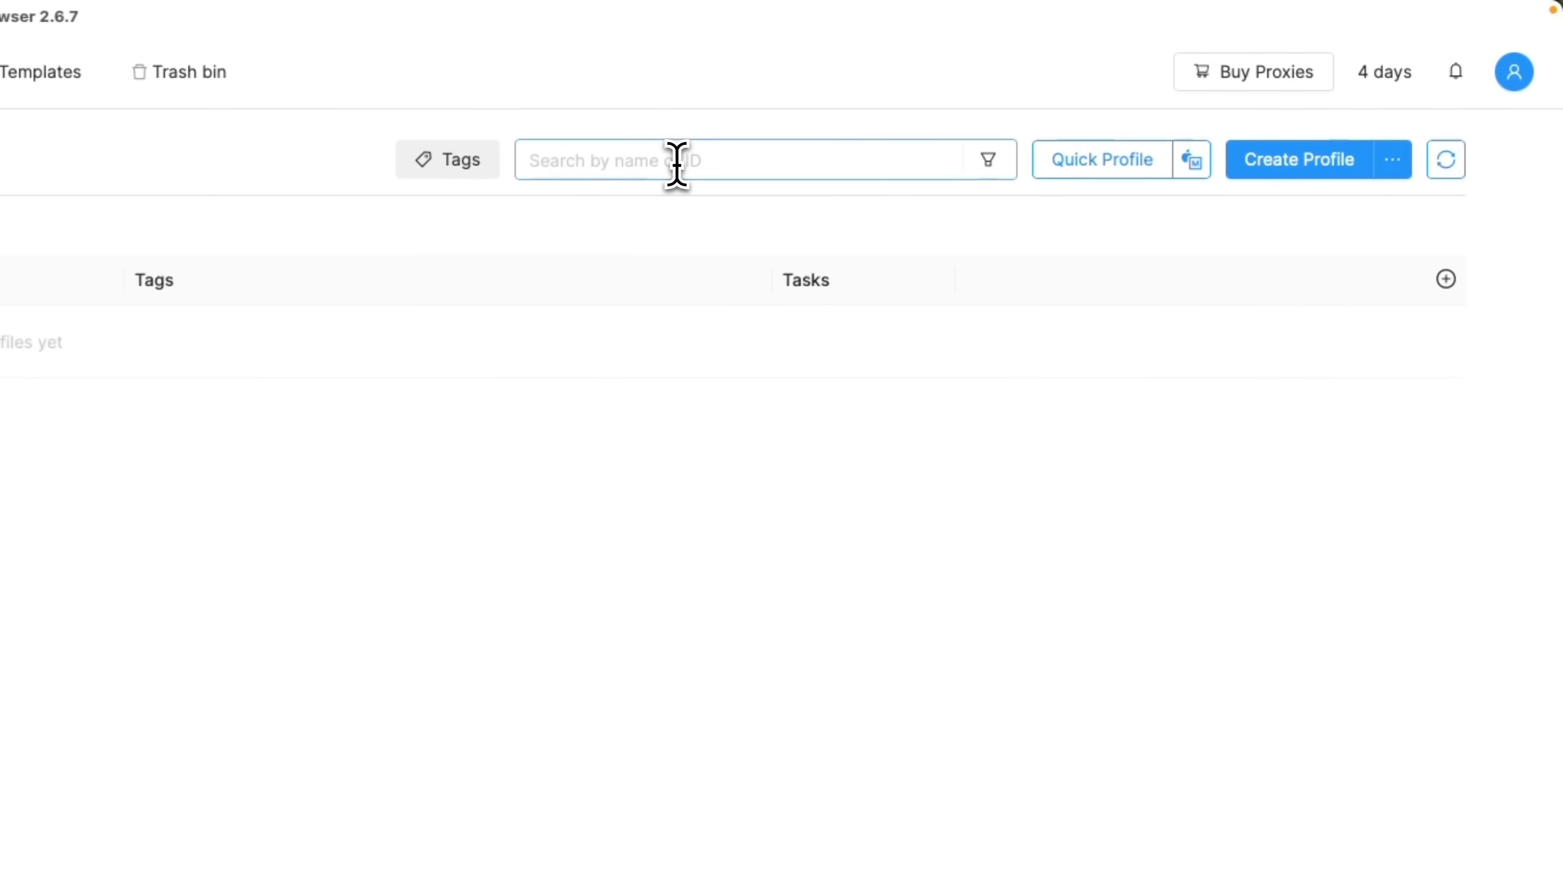
pyautogui.click(676, 164)
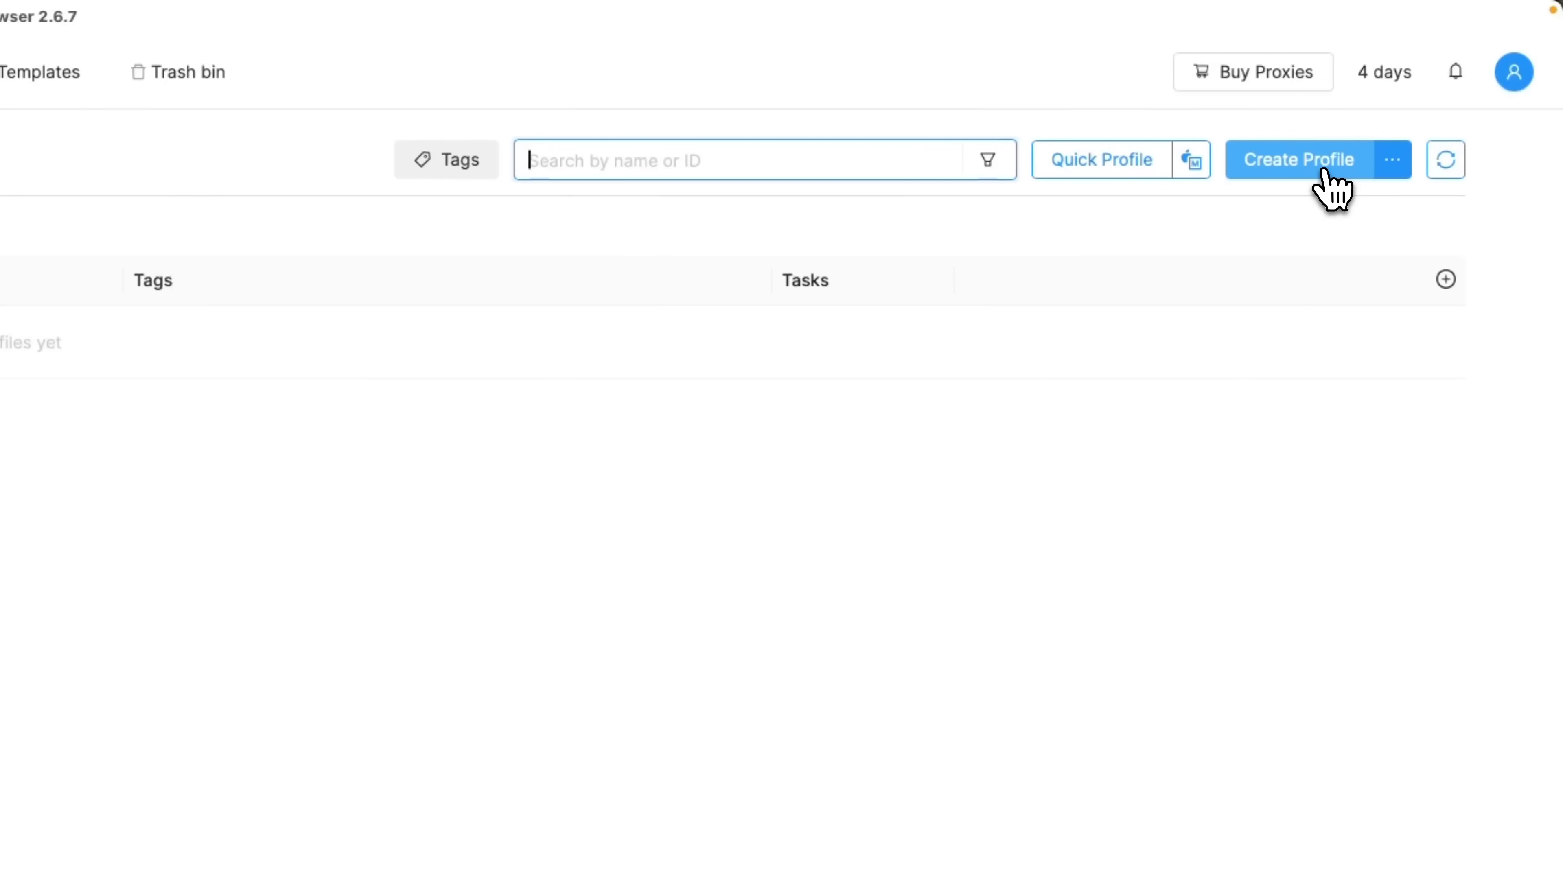
# - Start a new profile, enter its name, check the Proxy and Tags lists, and expand Start pages and bookmarks
pyautogui.click(1326, 173)
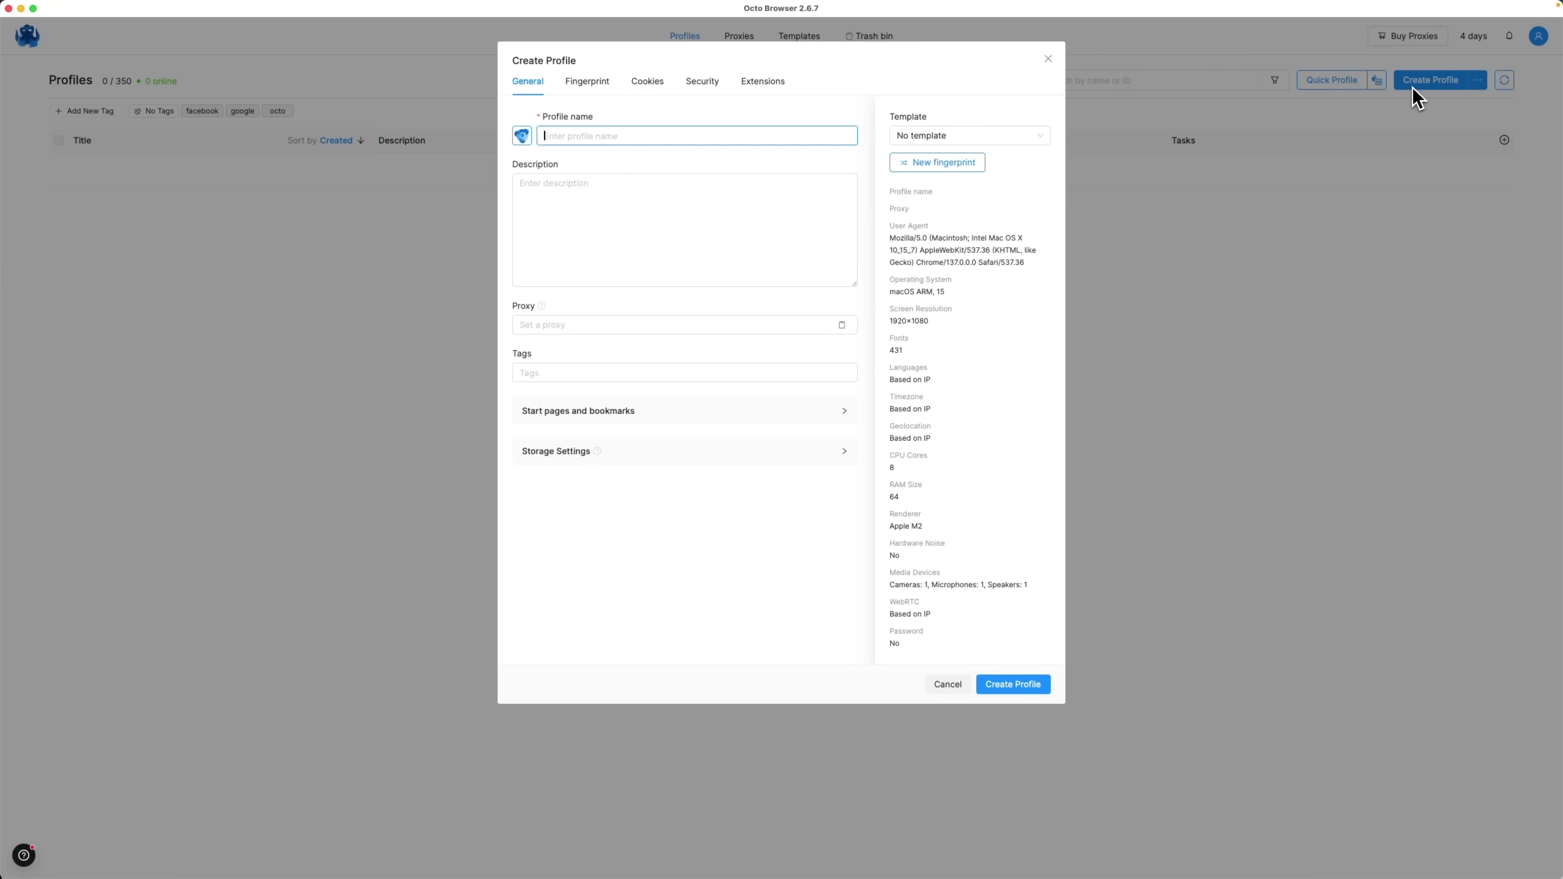
pyautogui.write('Daniel_Profile_1')
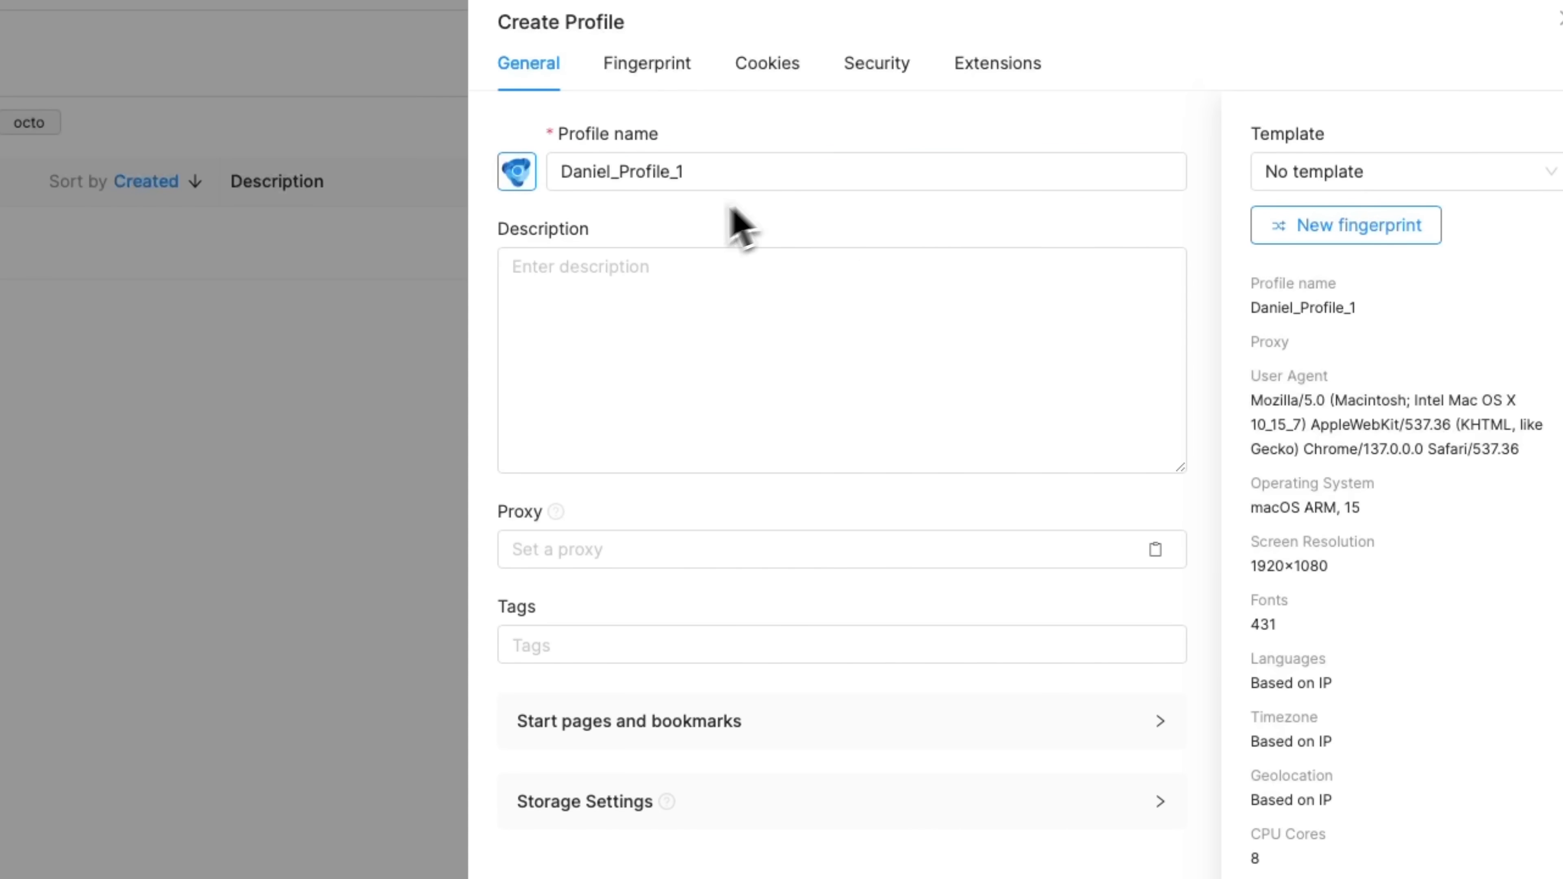
pyautogui.click(932, 548)
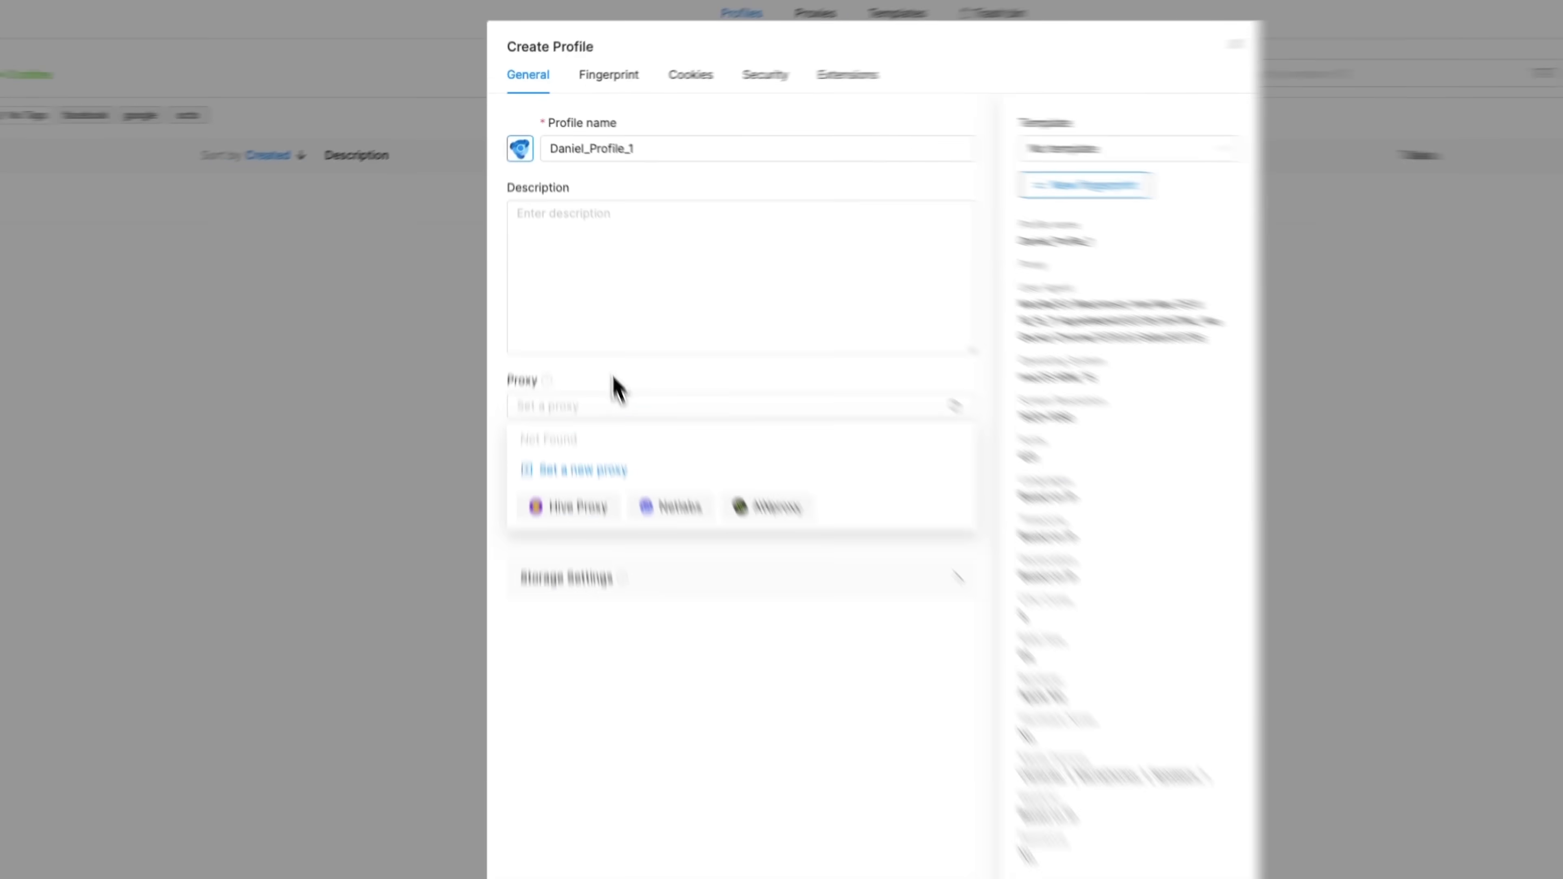
pyautogui.click(617, 387)
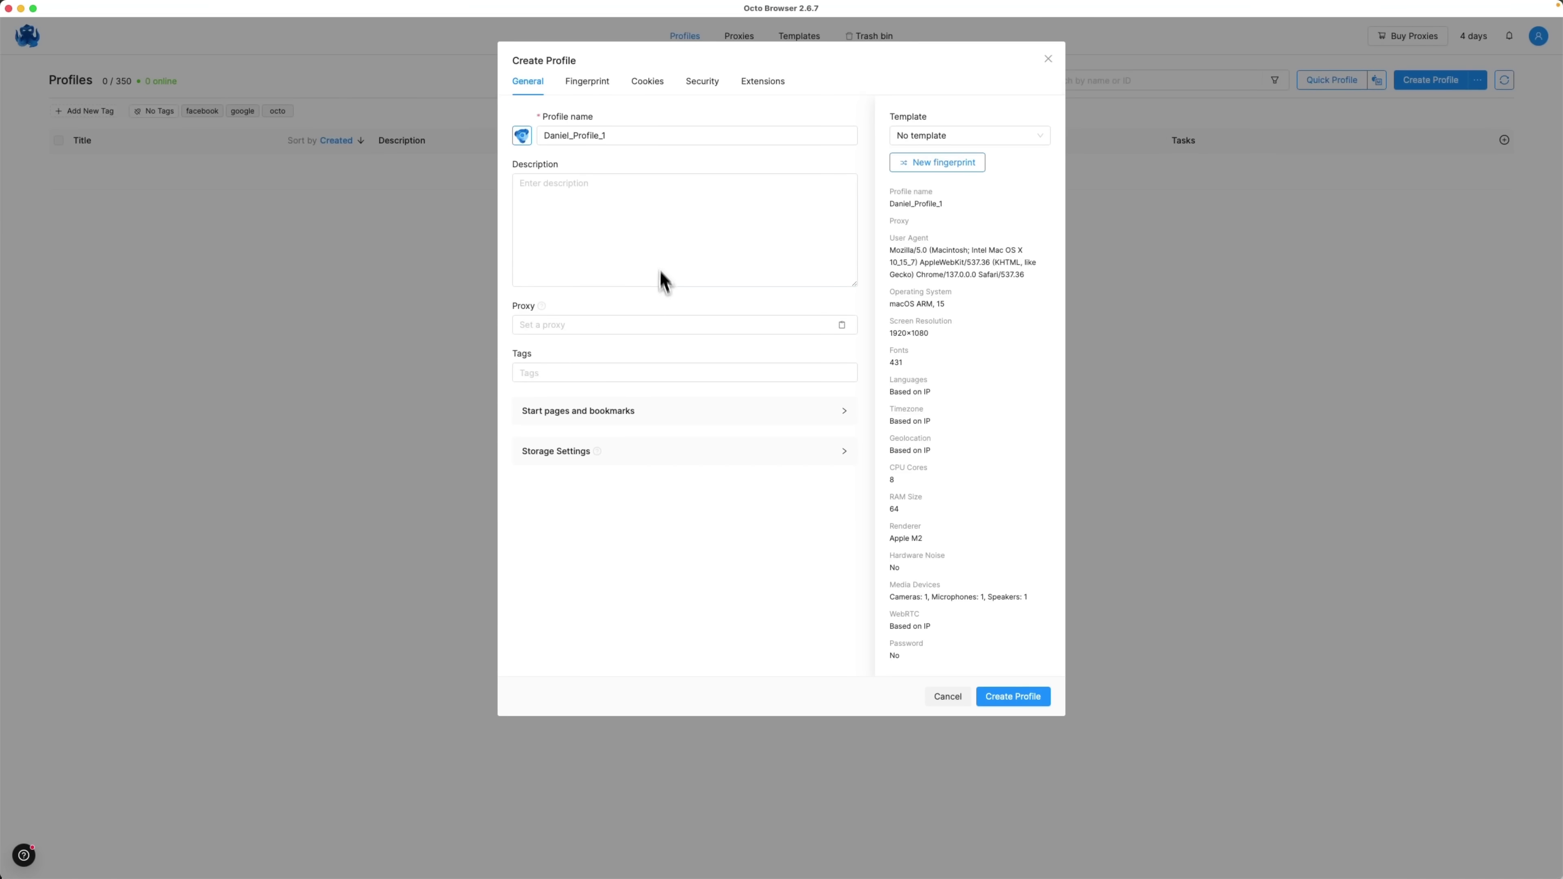
pyautogui.click(645, 371)
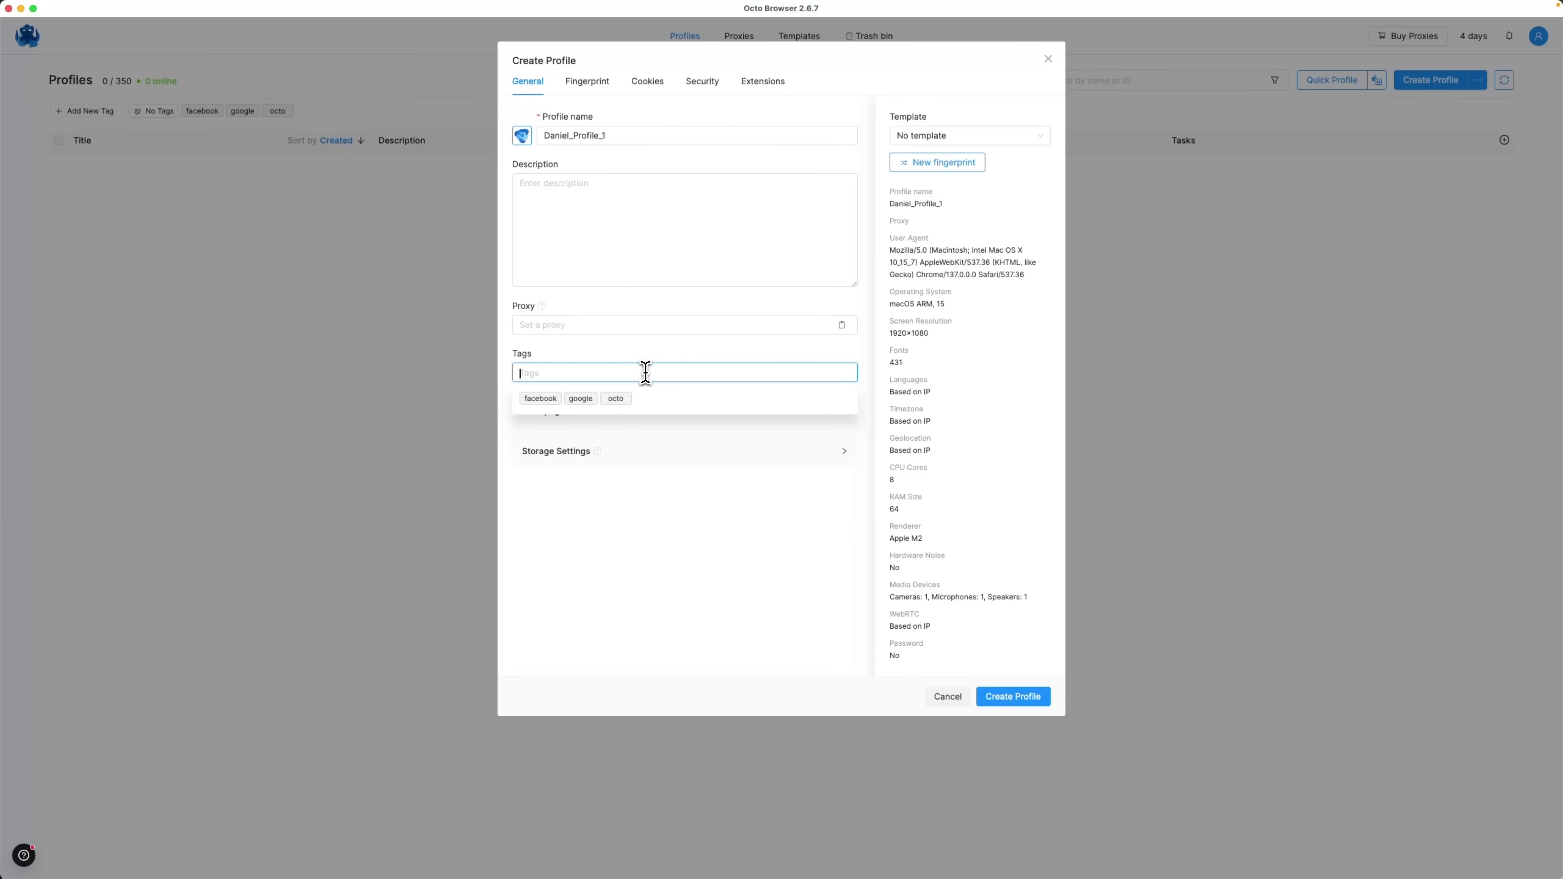
pyautogui.click(808, 154)
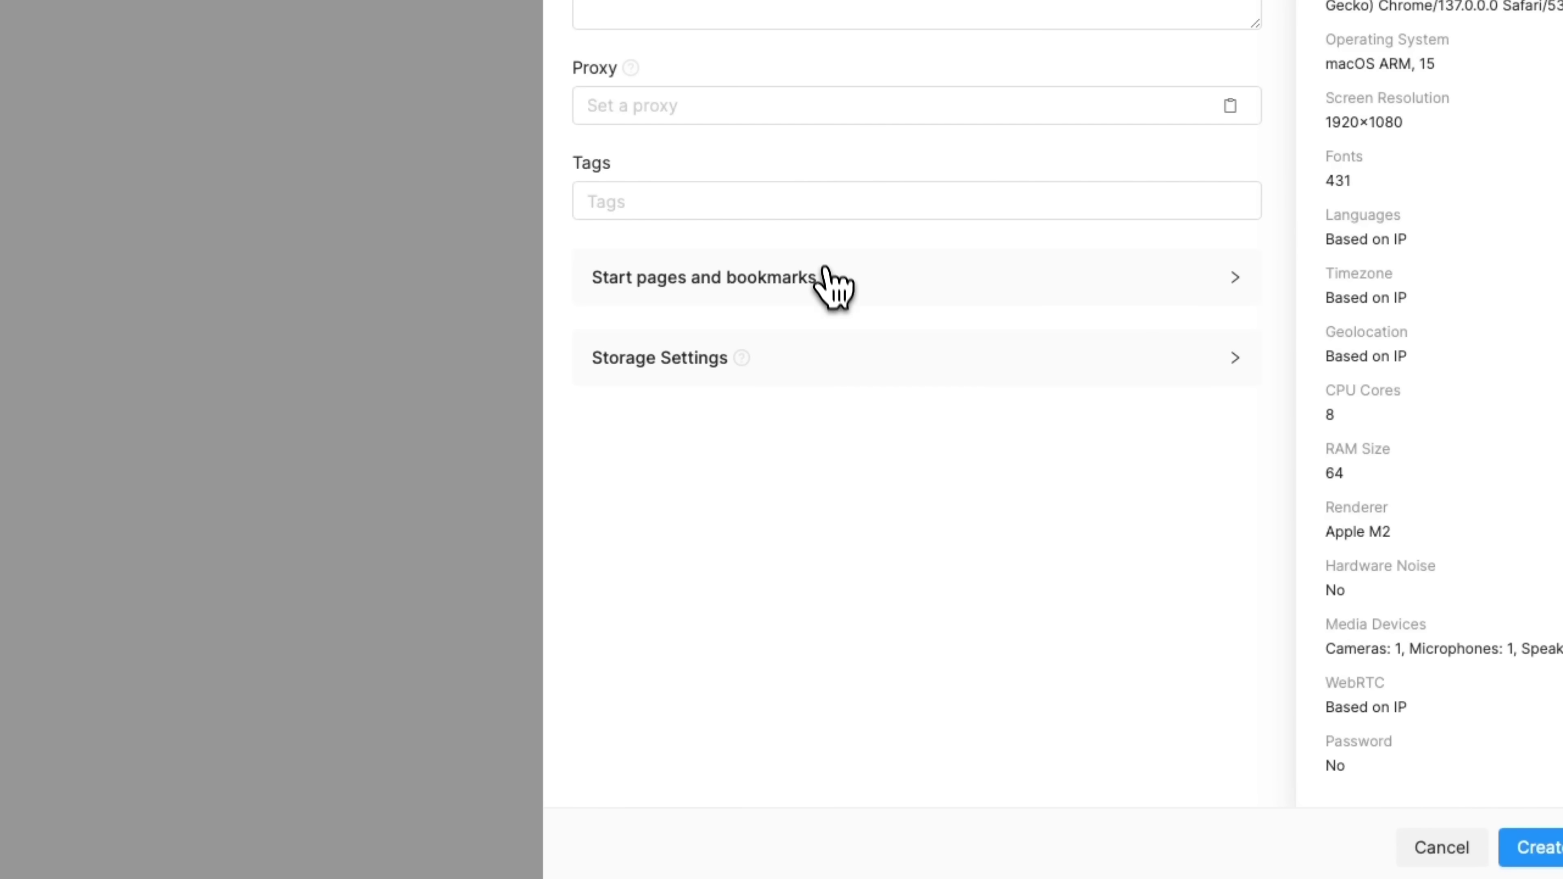
pyautogui.click(947, 284)
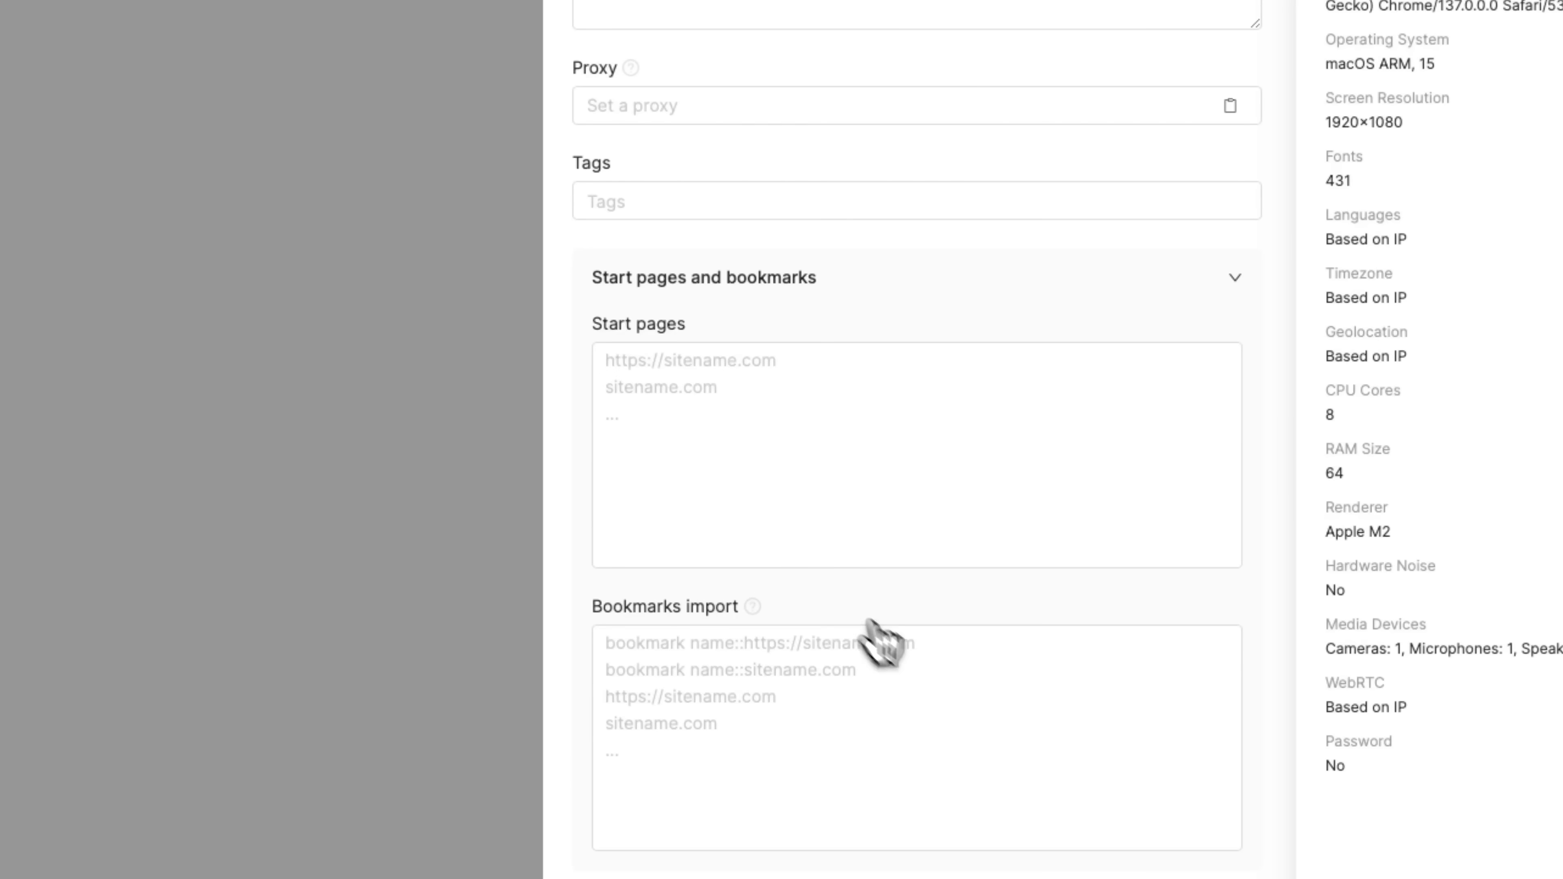
pyautogui.scroll(-2, 830, 591)
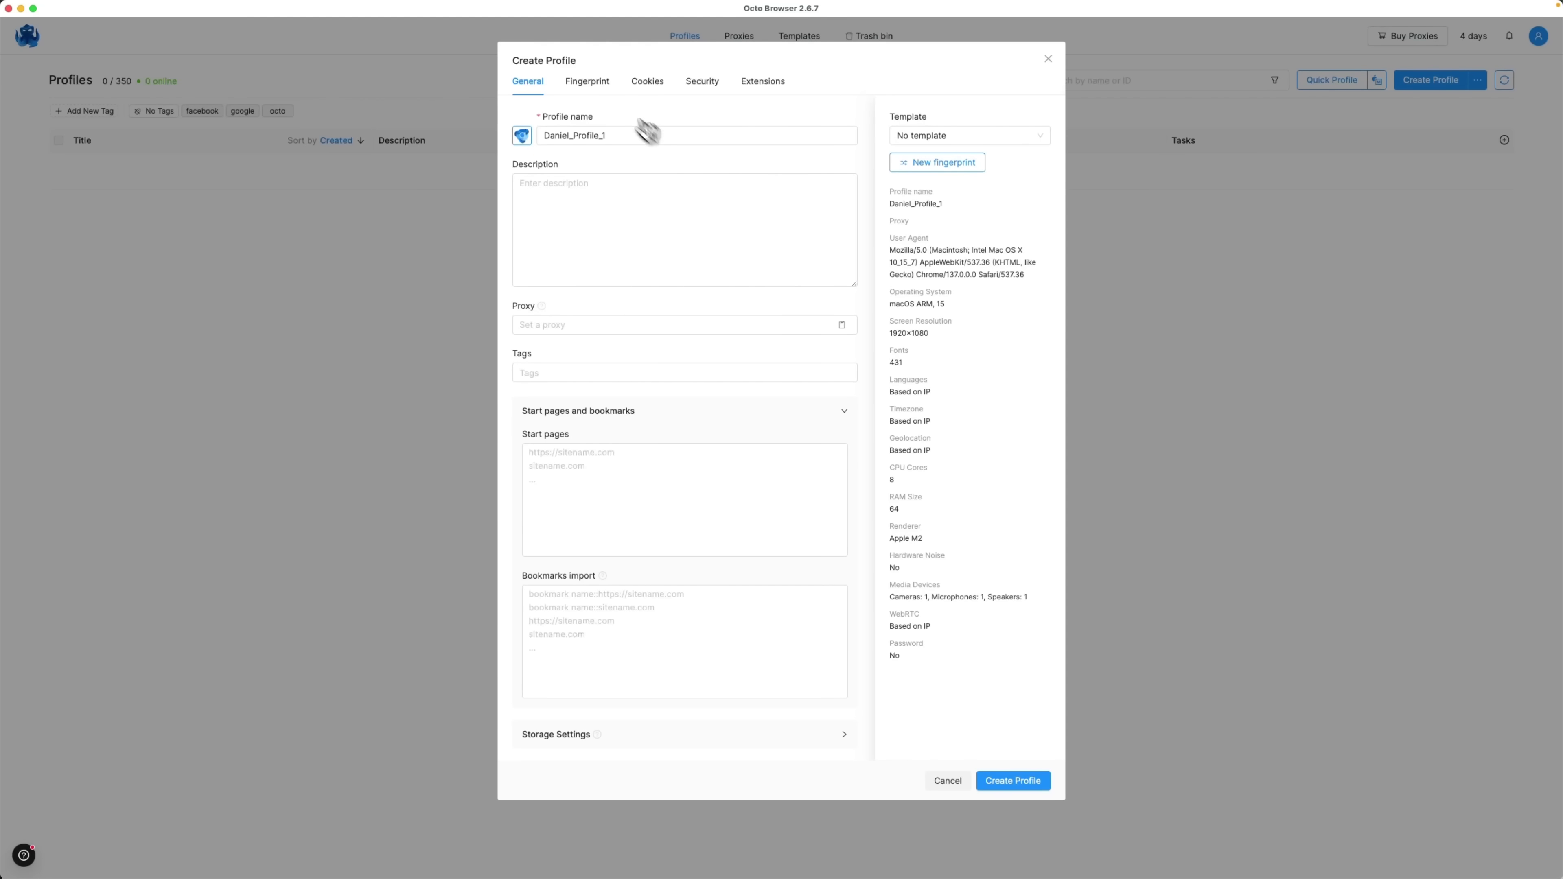
# - On the Fingerprint tab, choose Windows, keep OS version 11, and pick 3840×2160 (4K) resolution
pyautogui.click(603, 92)
pyautogui.click(647, 183)
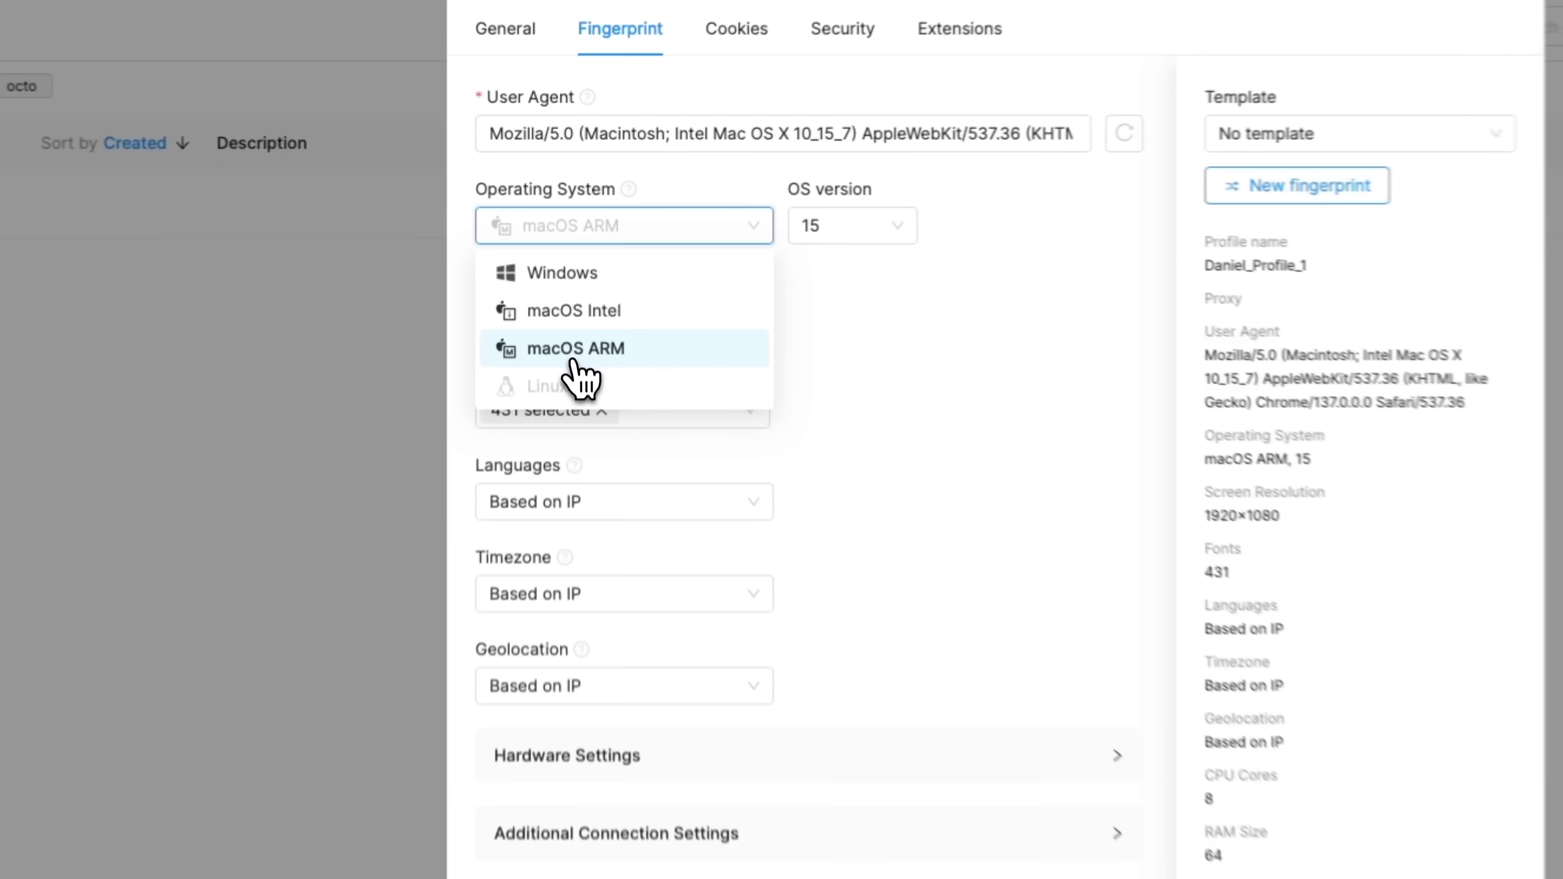
pyautogui.click(596, 275)
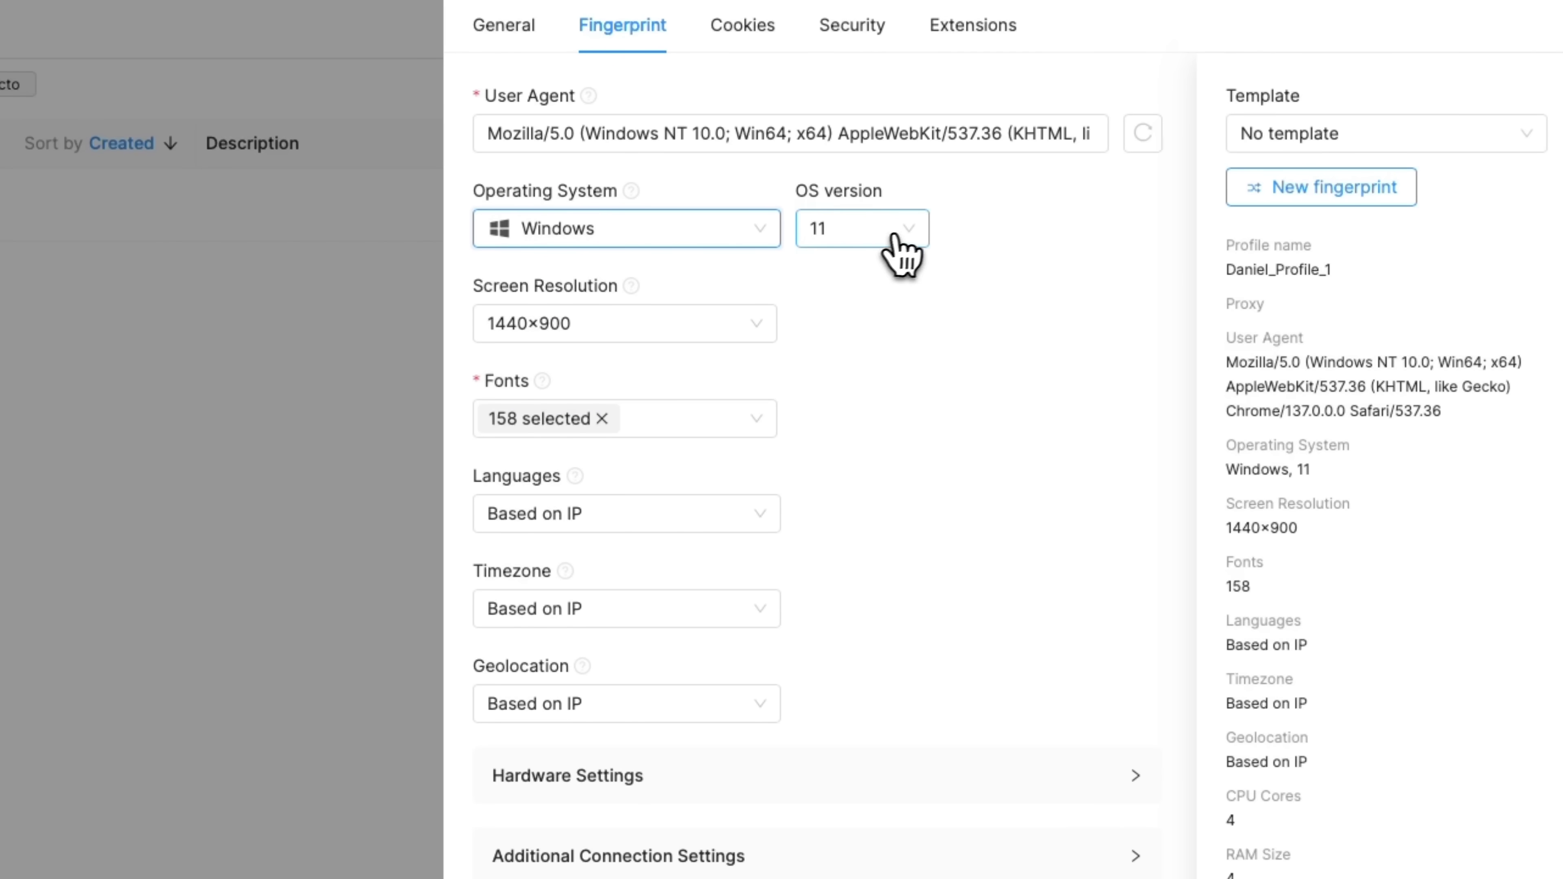
pyautogui.click(897, 239)
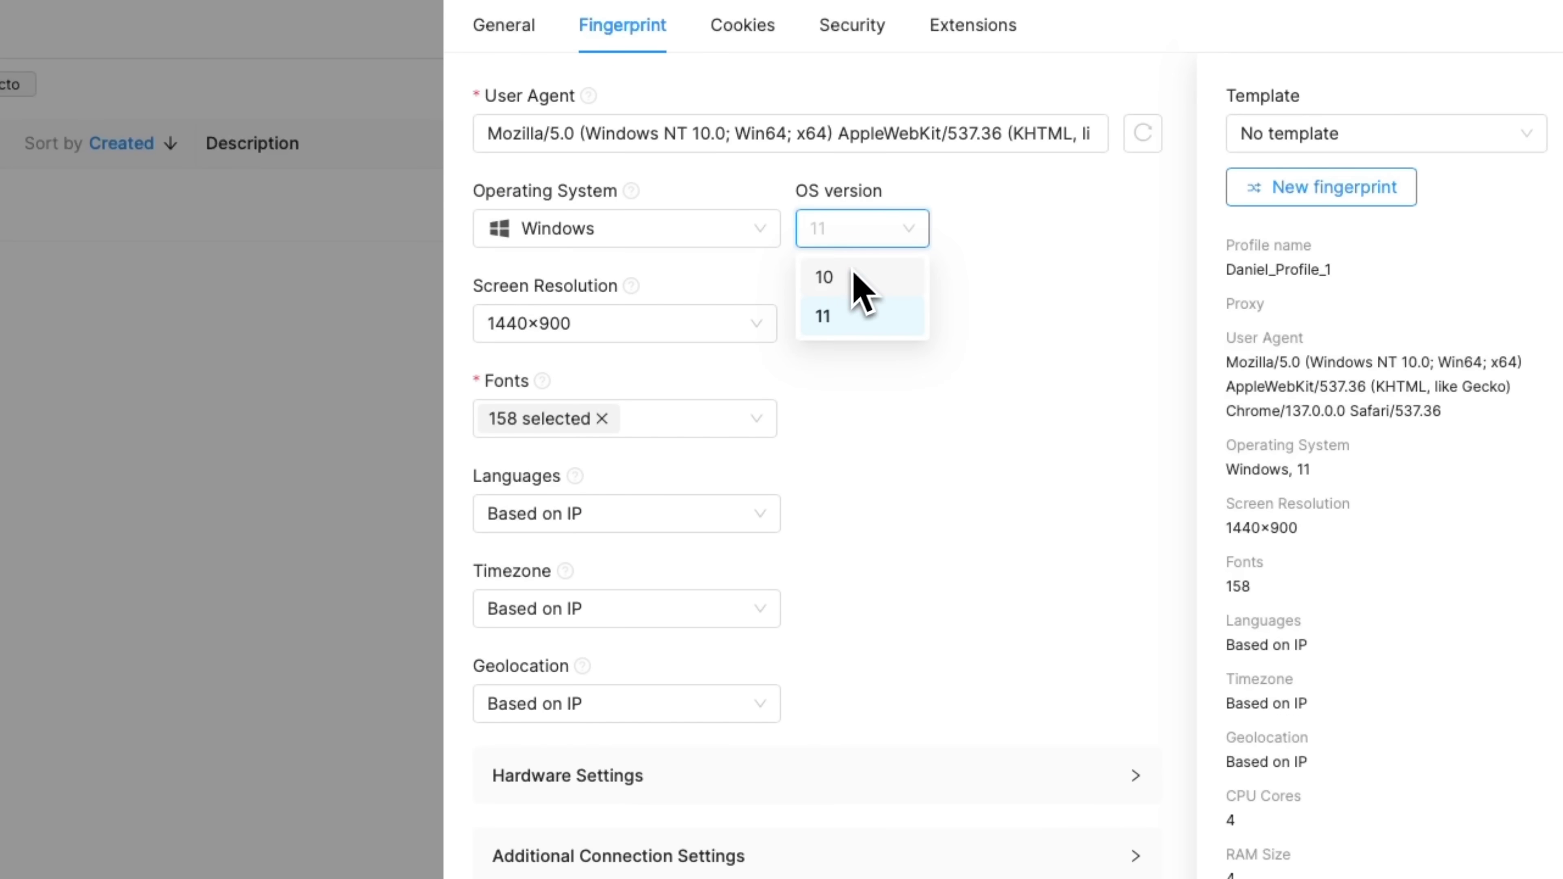
pyautogui.click(1047, 346)
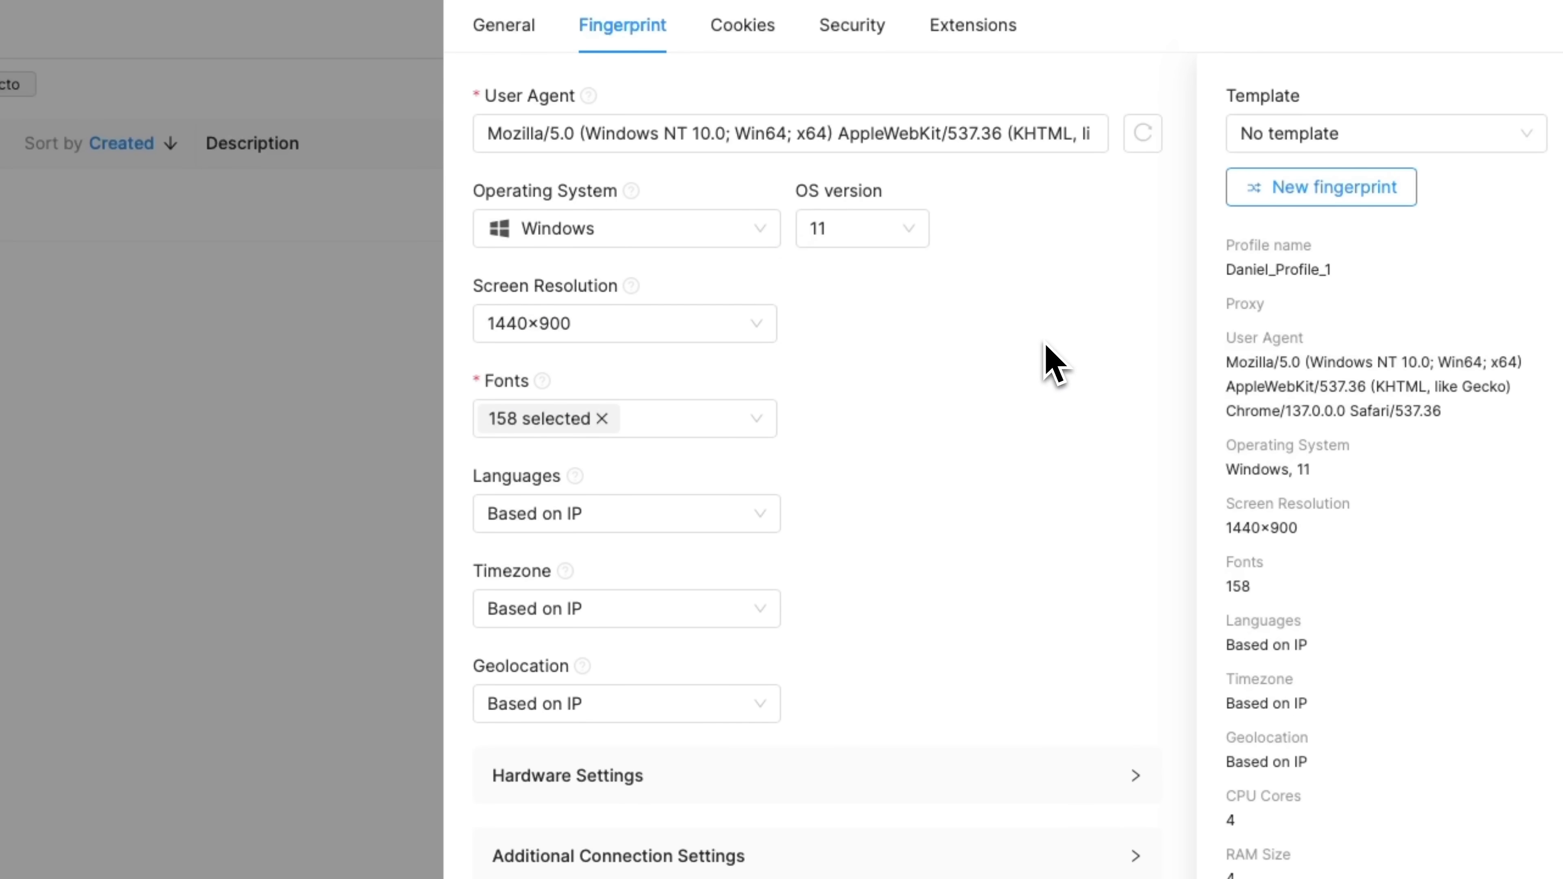
pyautogui.click(681, 327)
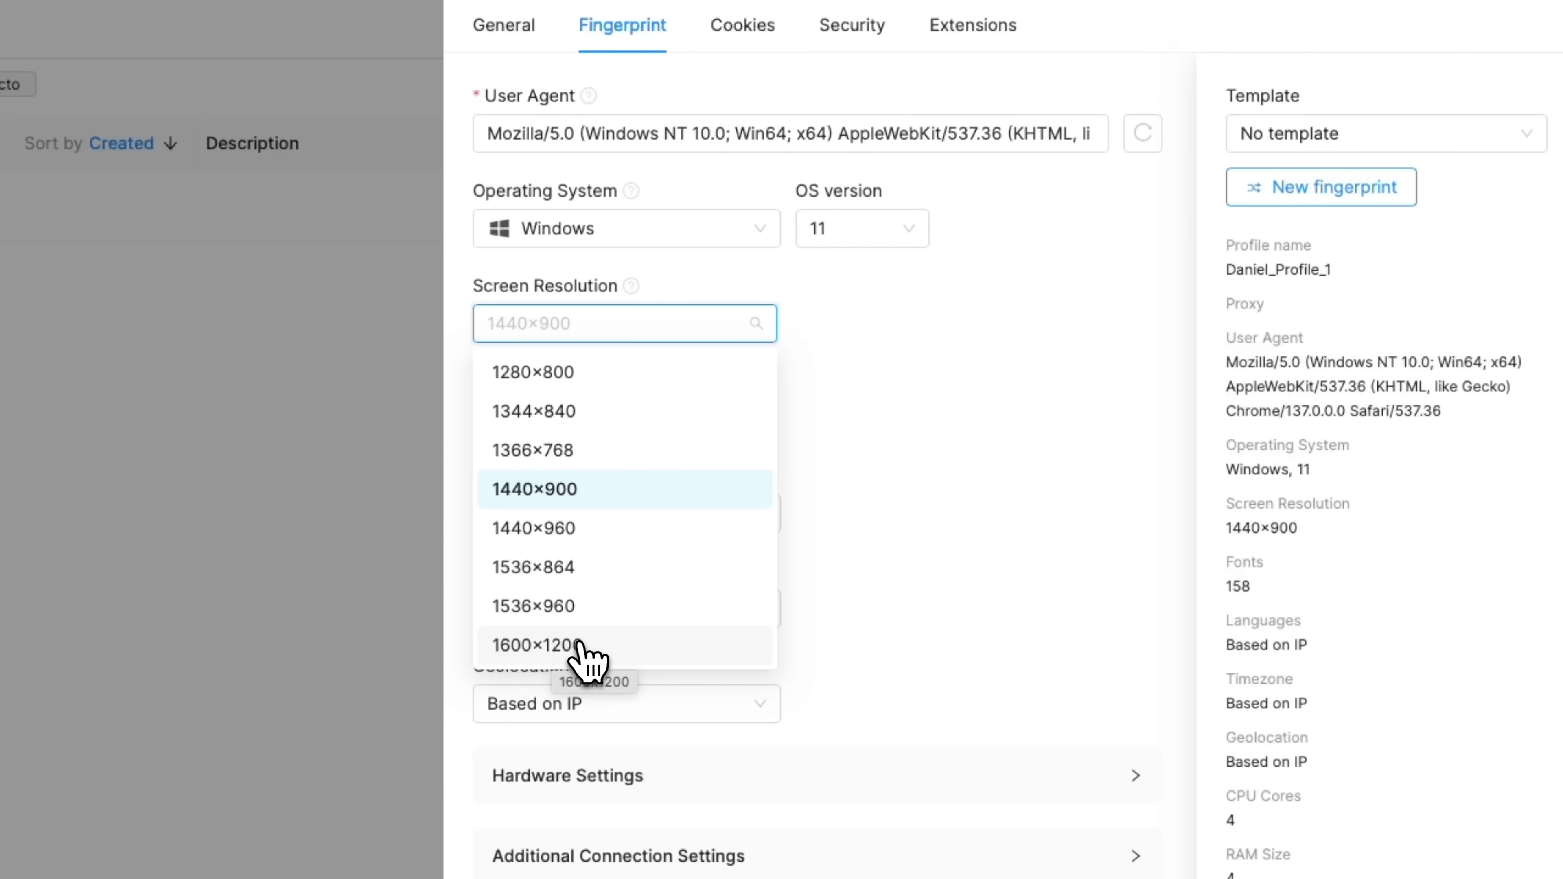
pyautogui.scroll(-3, 576, 658)
pyautogui.scroll(-4, 582, 646)
pyautogui.click(557, 604)
# - Keep Languages on Based on IP, review hardware settings, and leave WebRTC on Based on IP
pyautogui.click(732, 515)
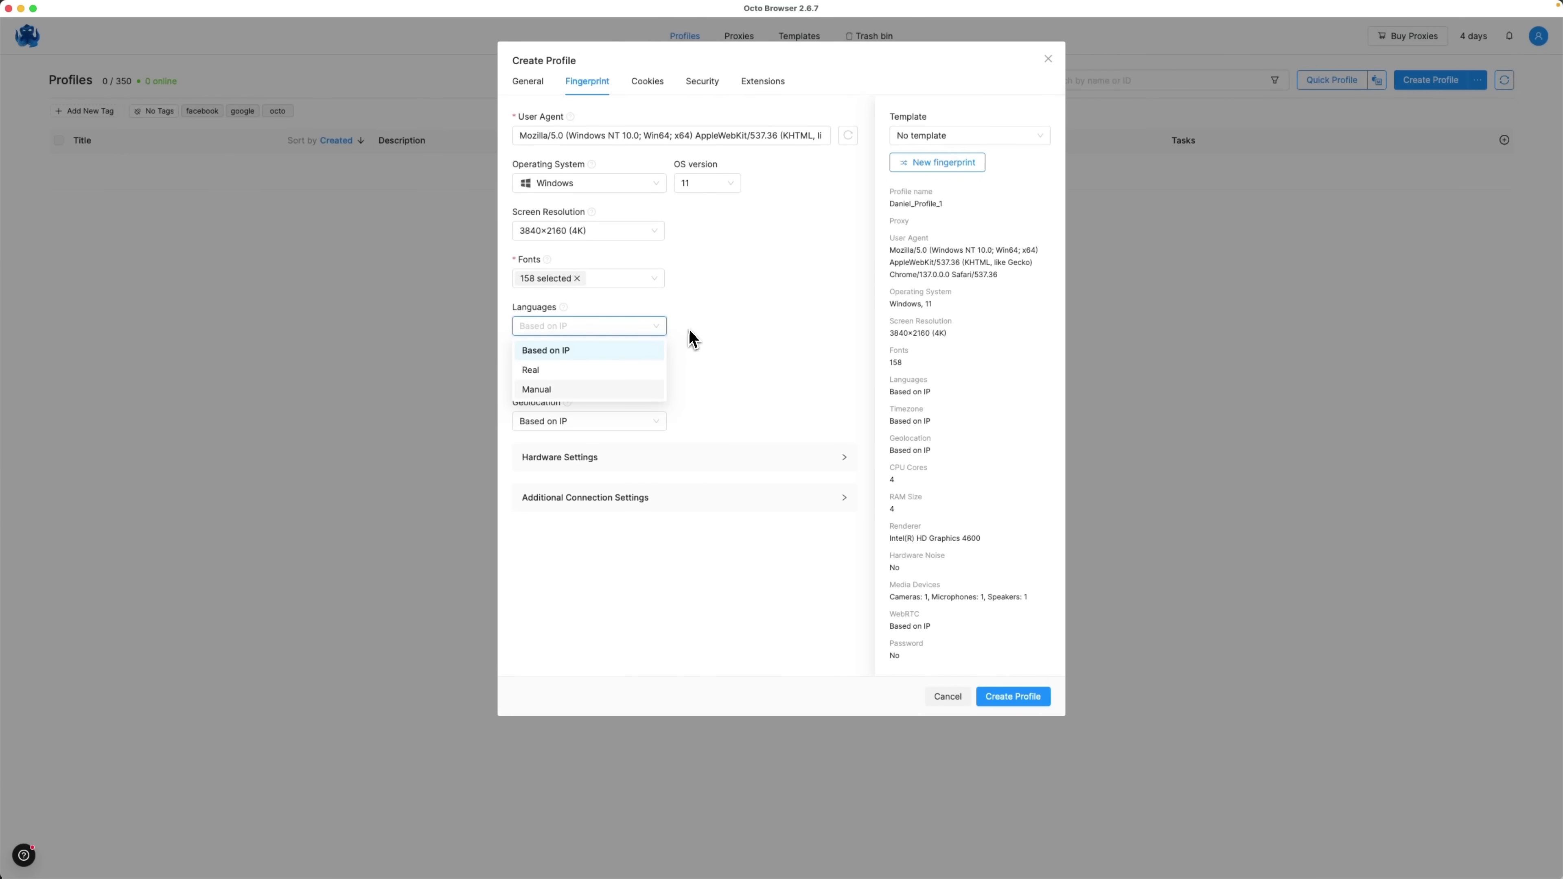
pyautogui.click(689, 328)
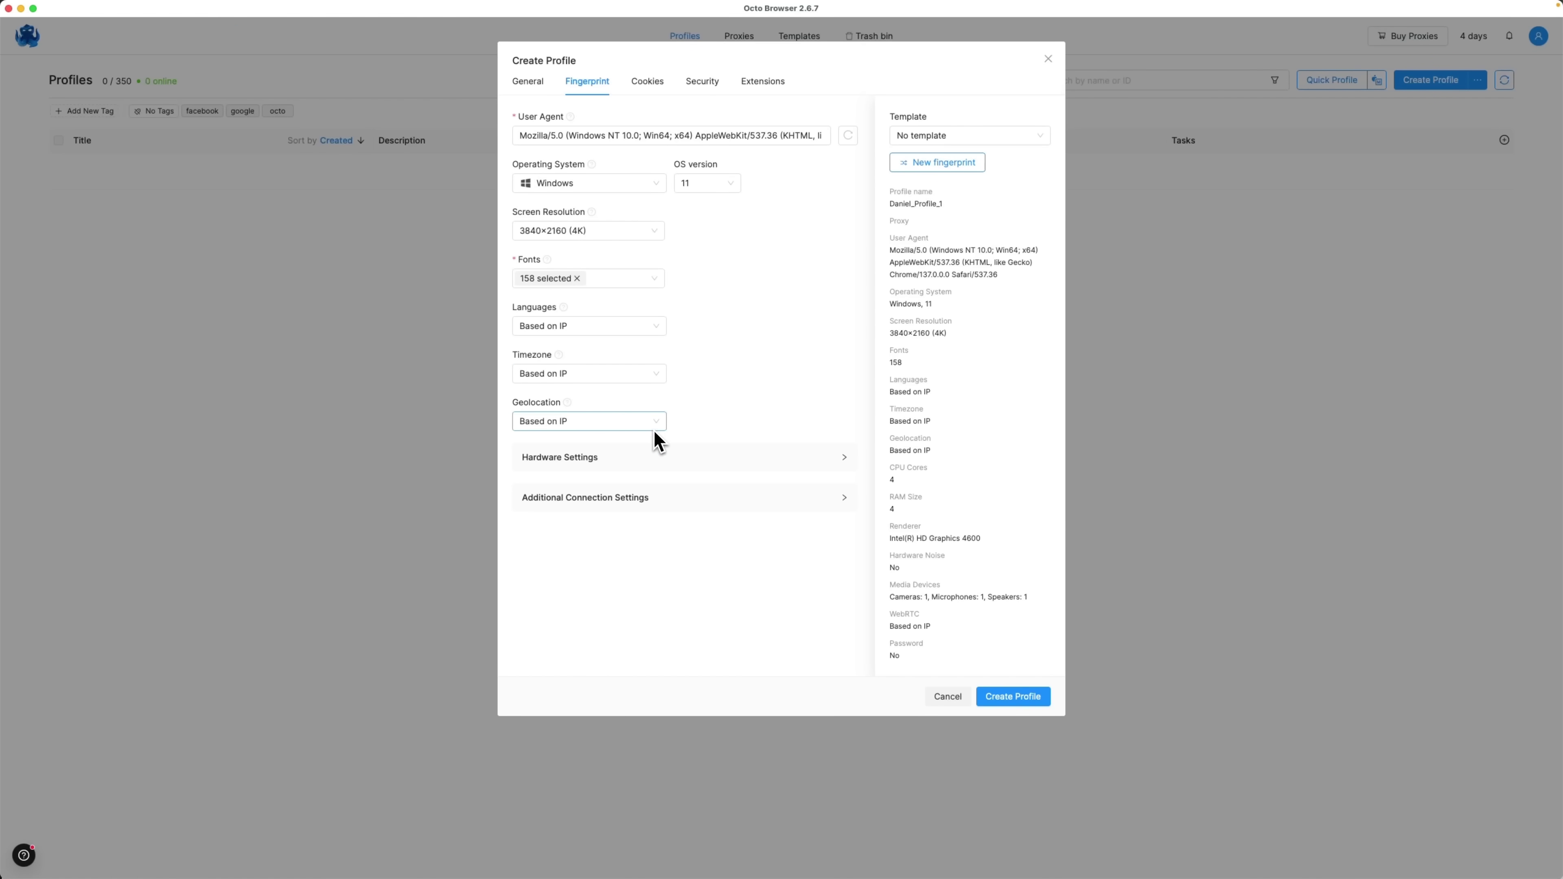
pyautogui.click(668, 463)
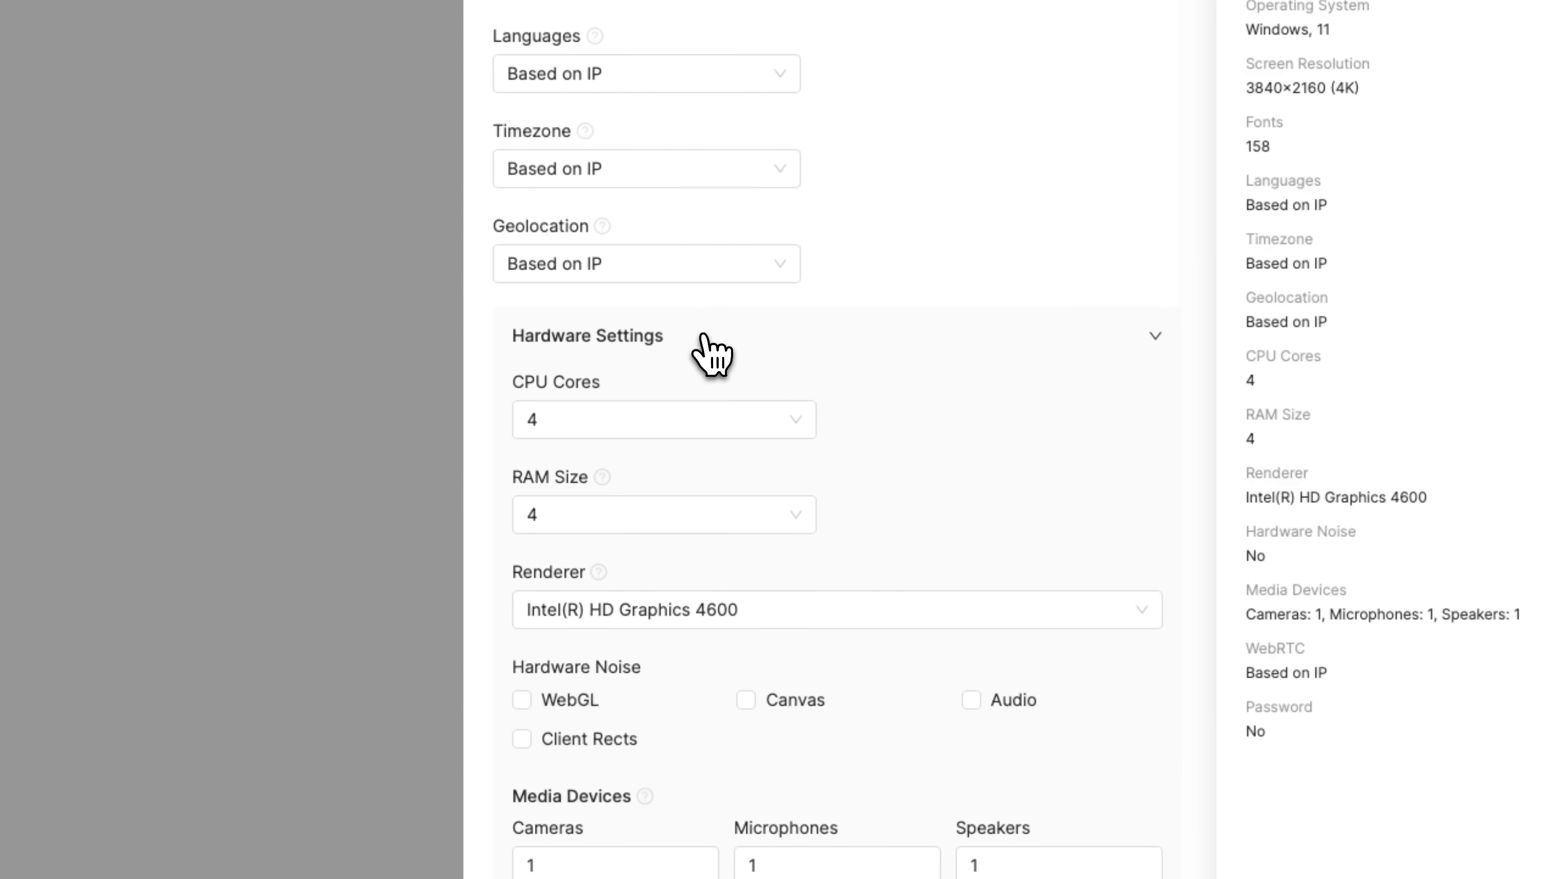
pyautogui.click(705, 345)
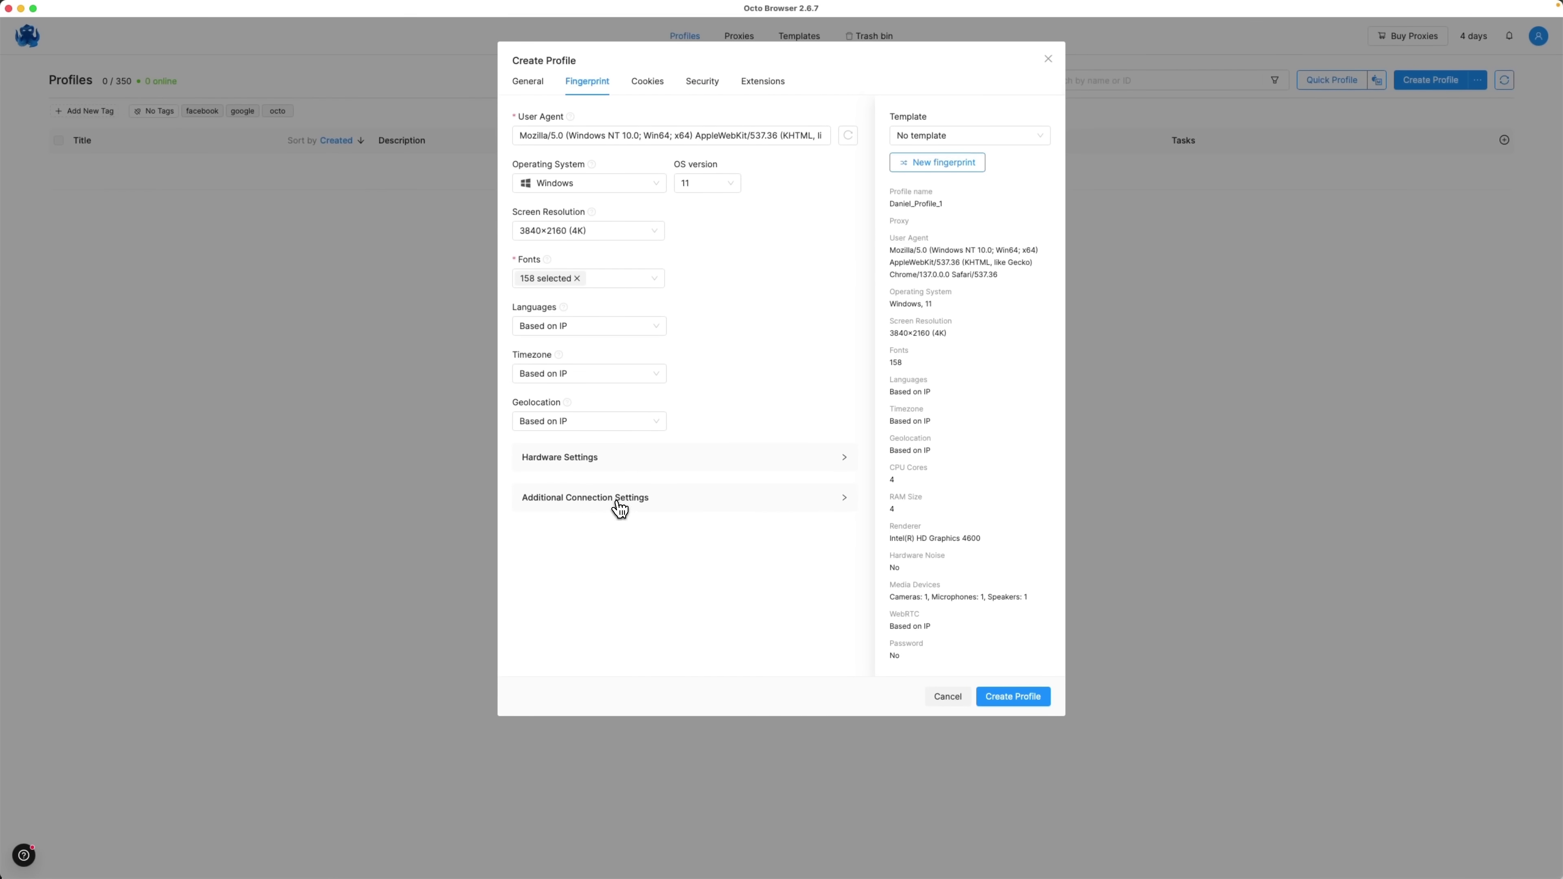
pyautogui.click(620, 502)
pyautogui.click(647, 547)
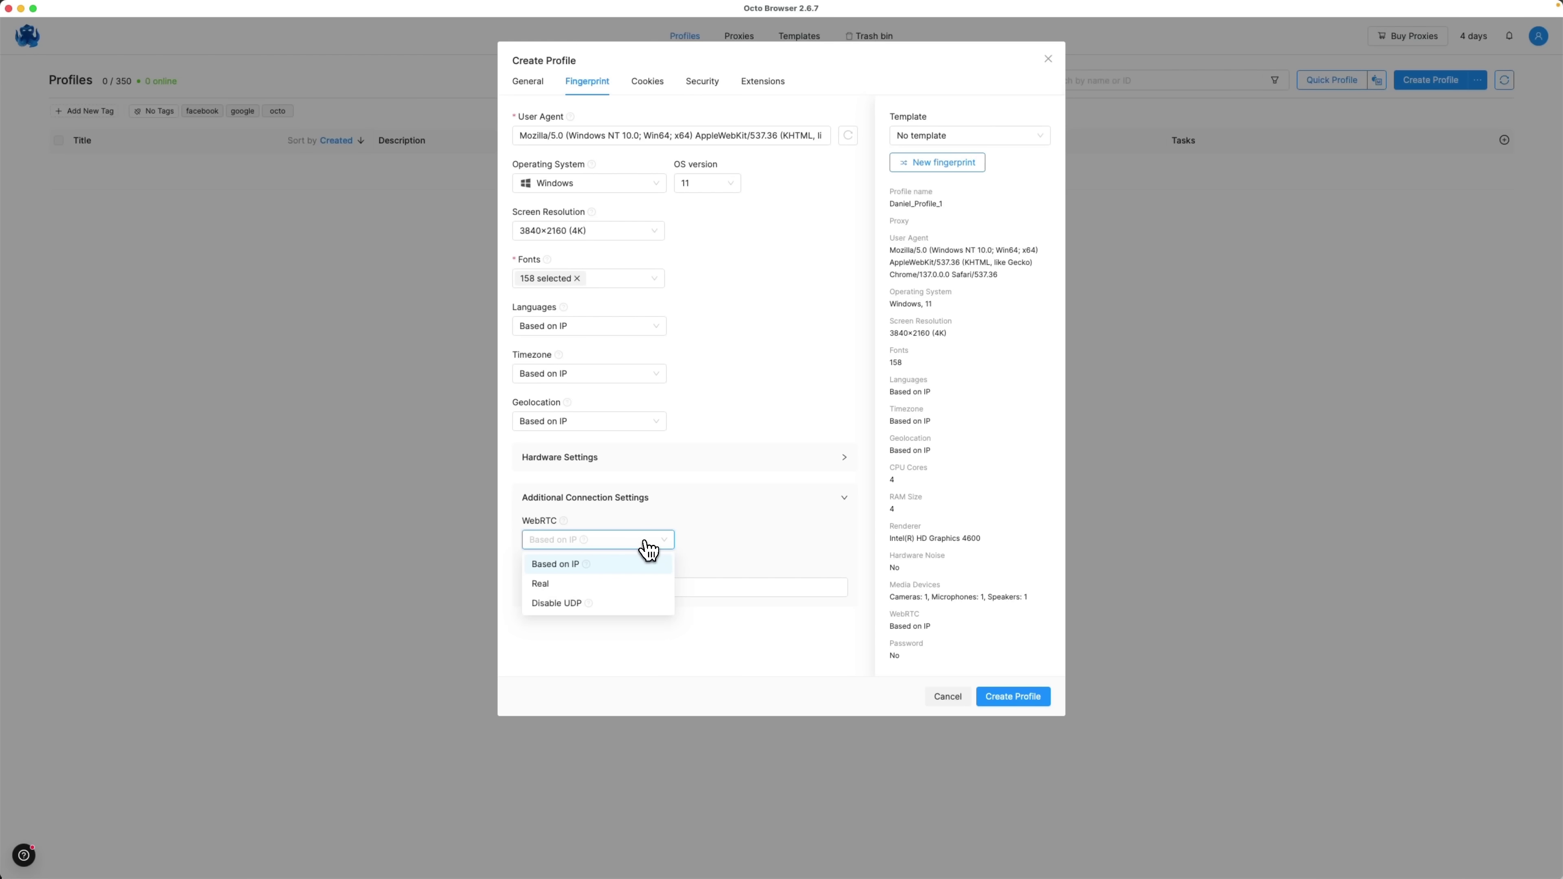
pyautogui.click(633, 583)
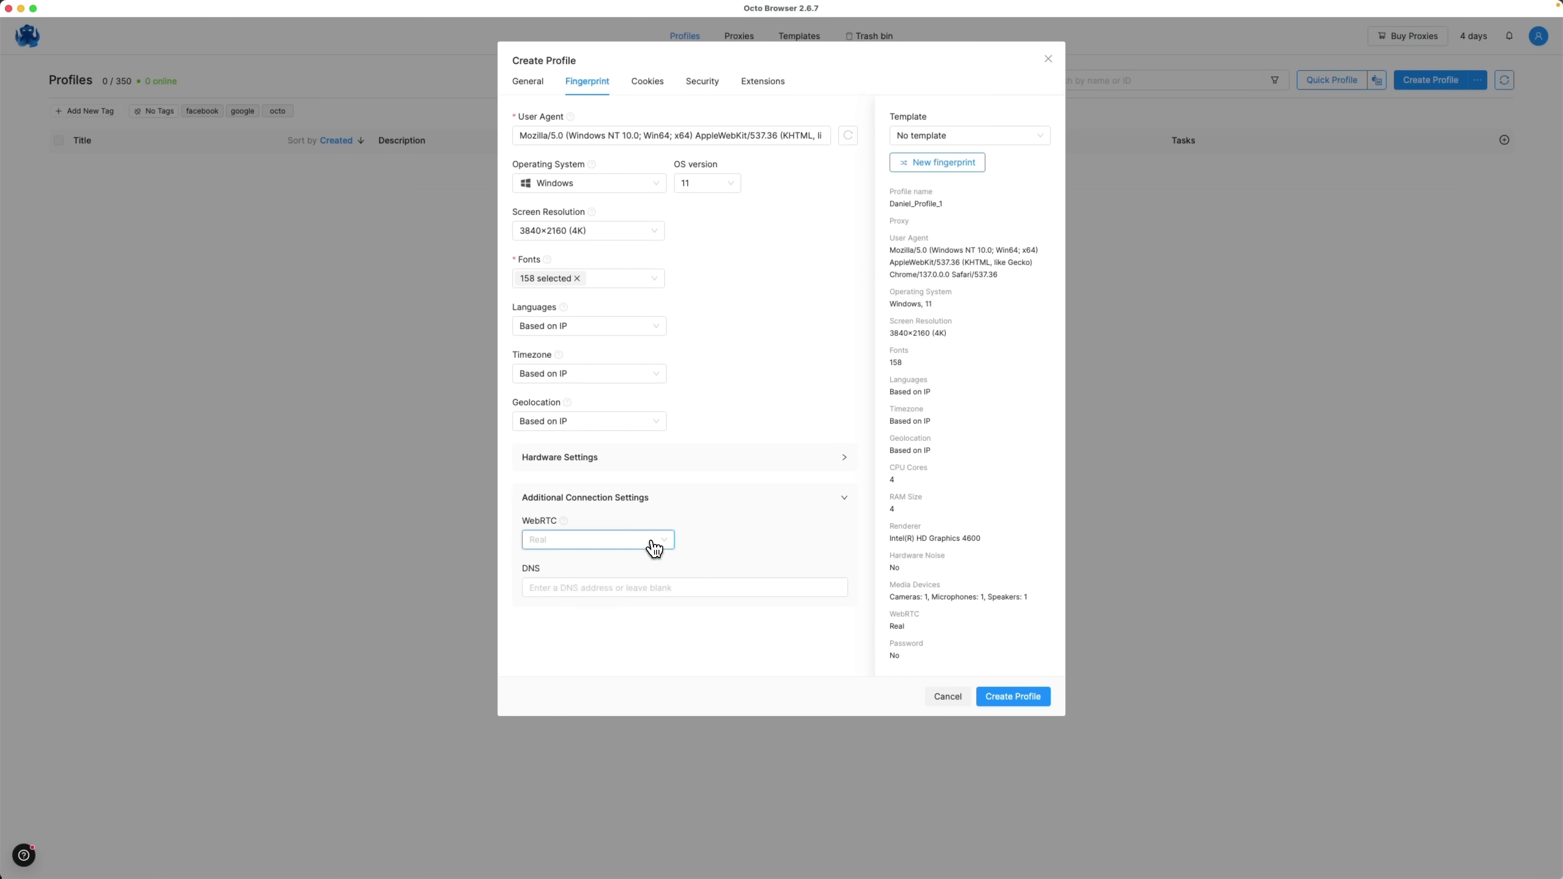
pyautogui.click(654, 548)
pyautogui.click(624, 564)
# - Review the Cookies tab, then turn on Set password in the Security tab
pyautogui.click(643, 91)
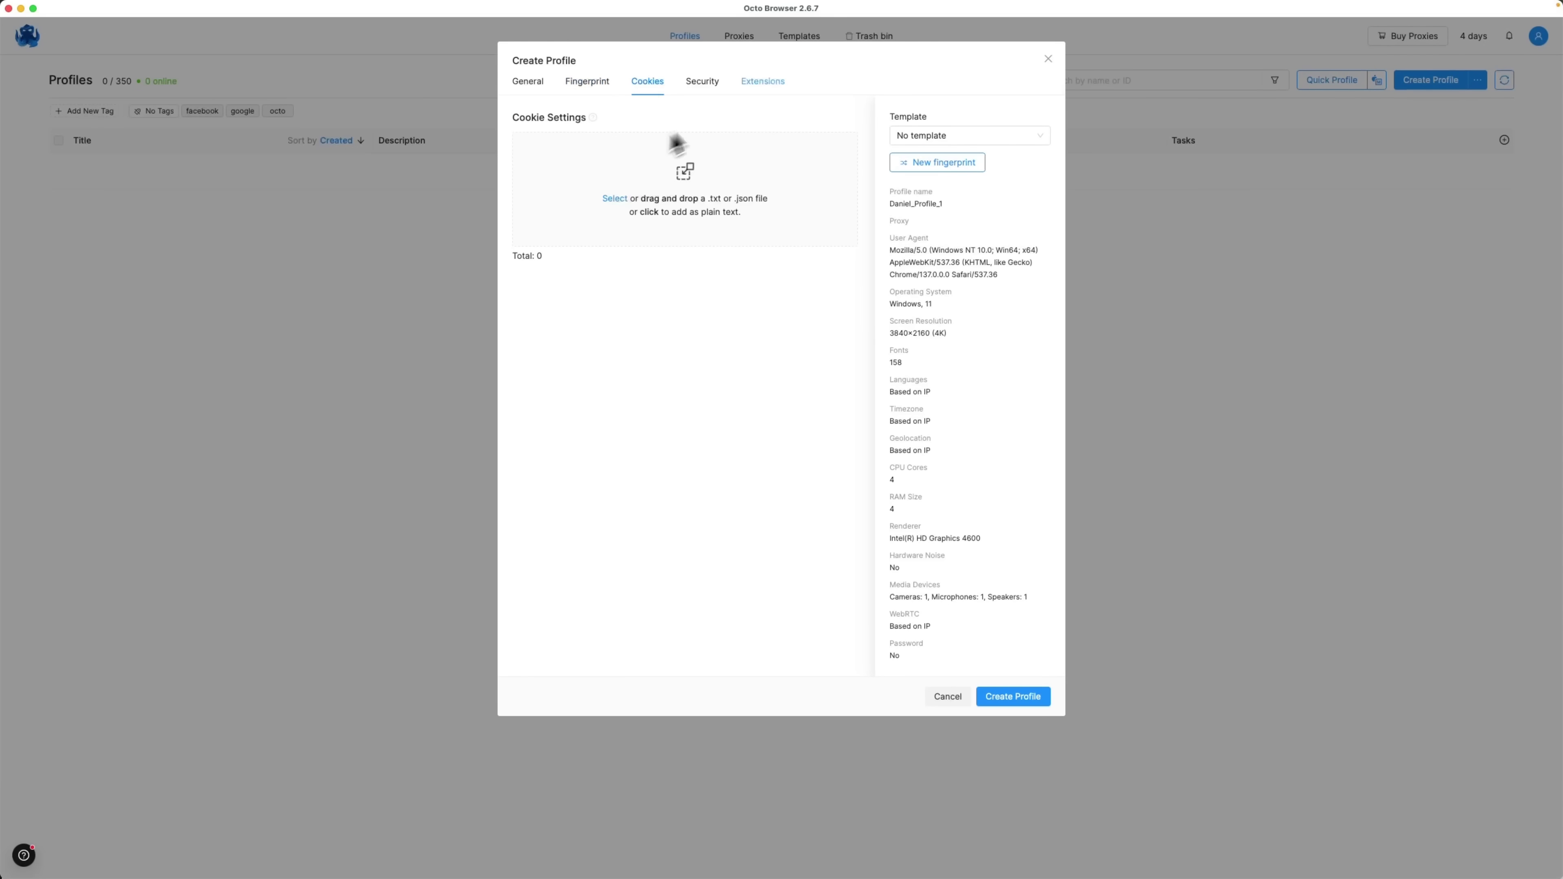
pyautogui.click(708, 91)
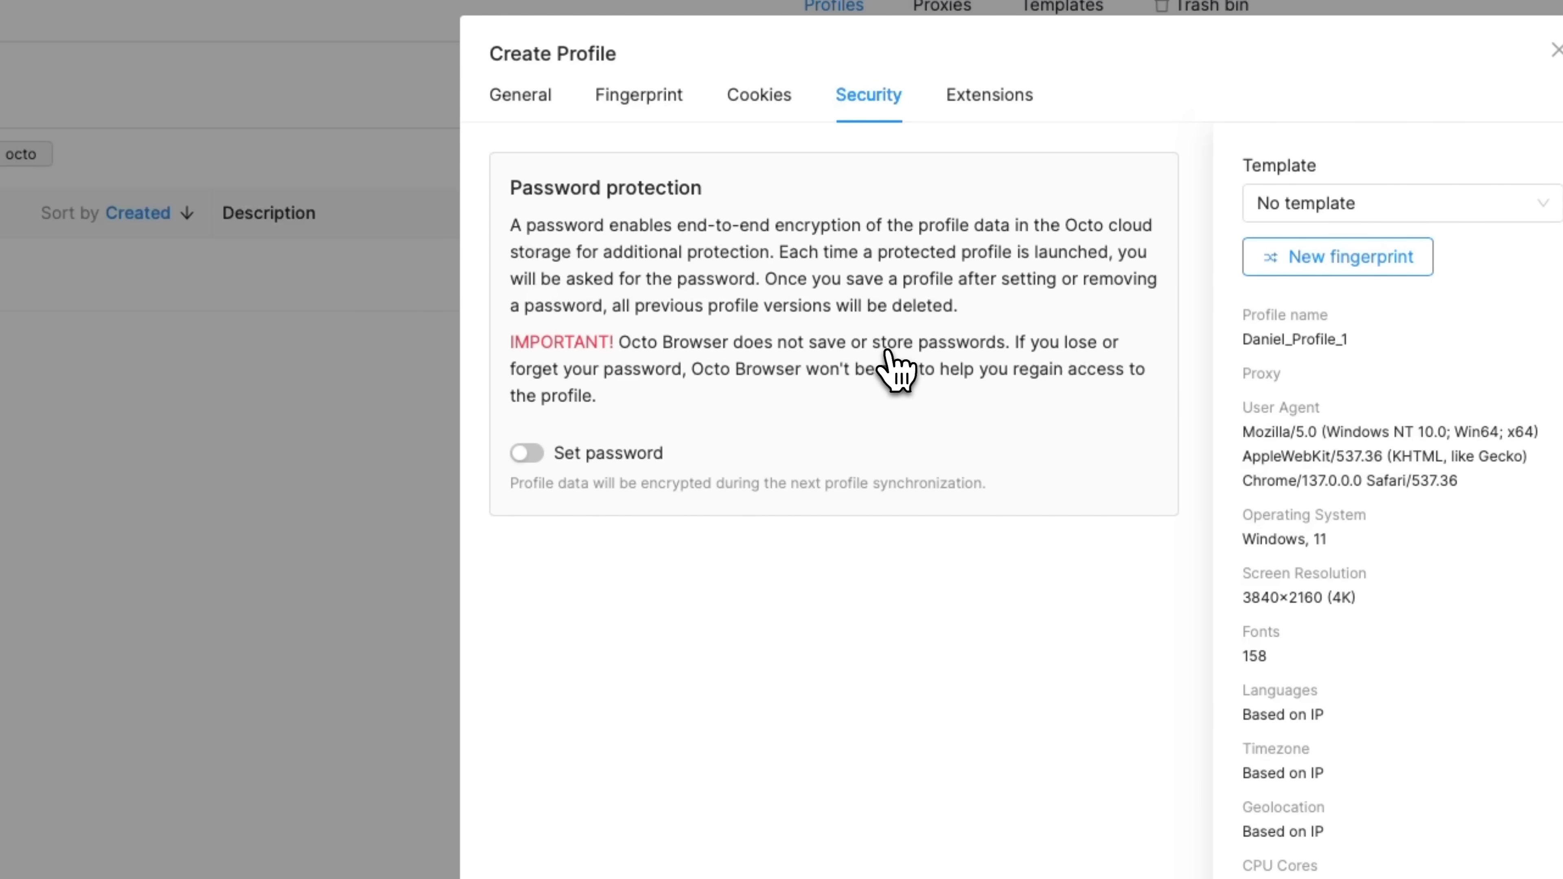
pyautogui.click(526, 453)
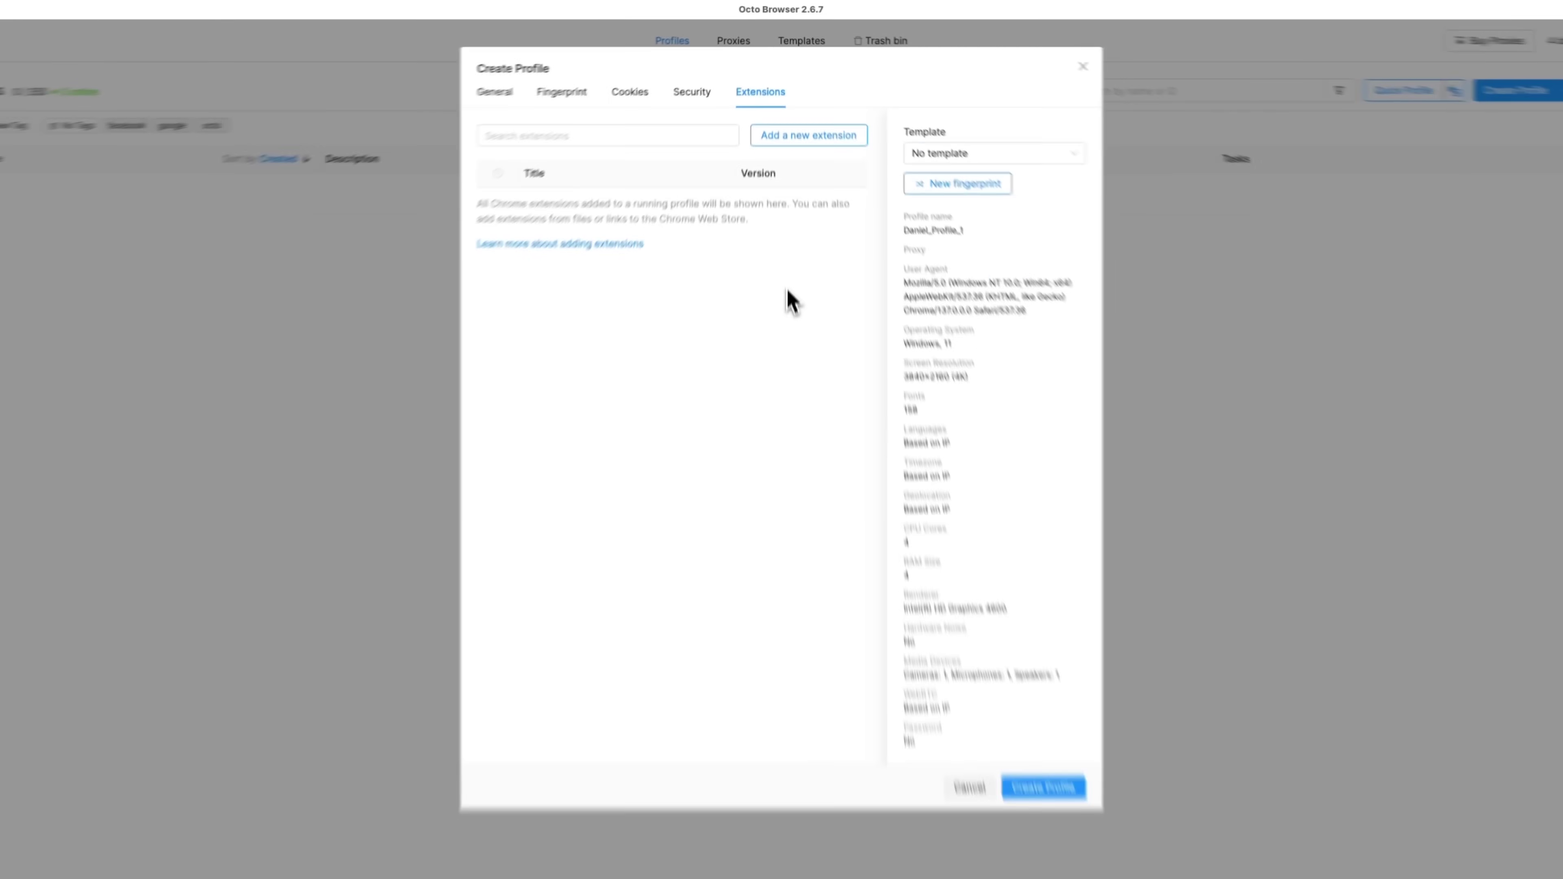
# - Save the new profile, then go to the Proxies page
pyautogui.click(1015, 697)
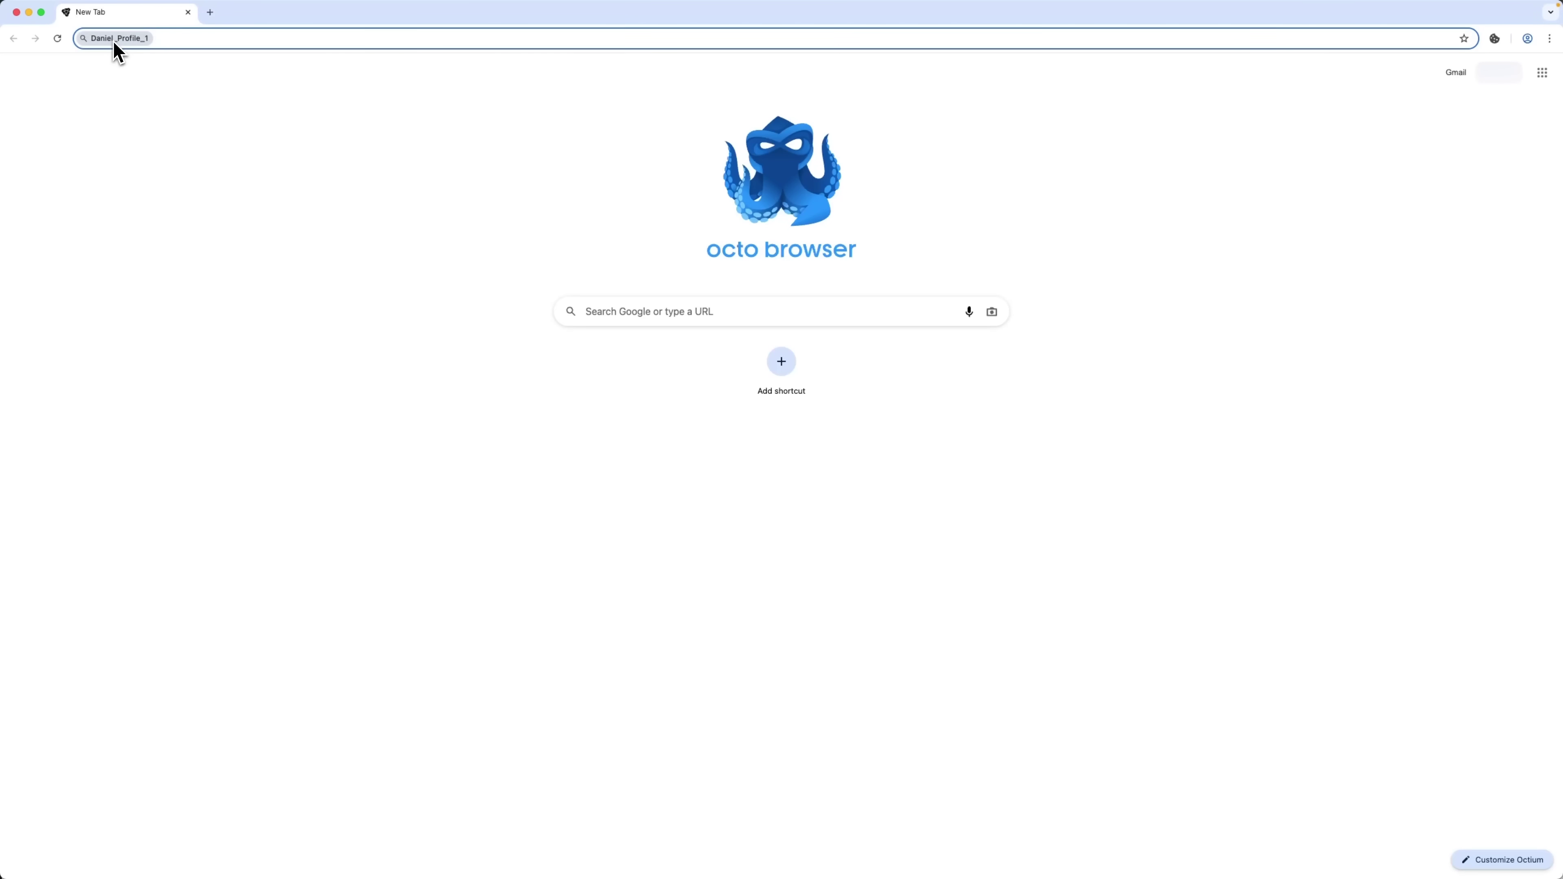
pyautogui.click(738, 38)
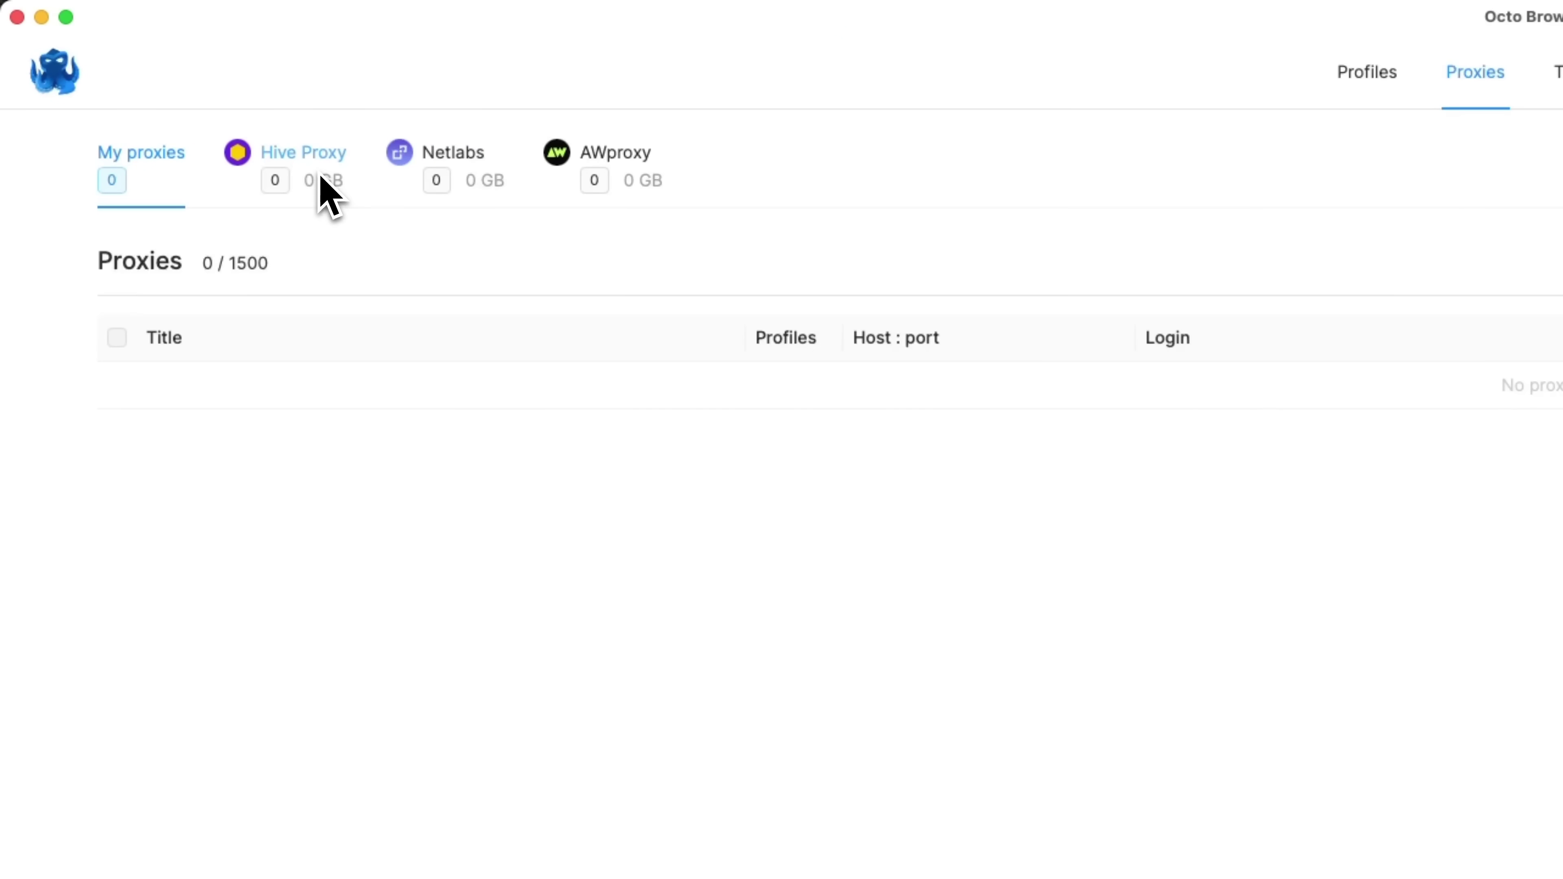
pyautogui.click(1447, 131)
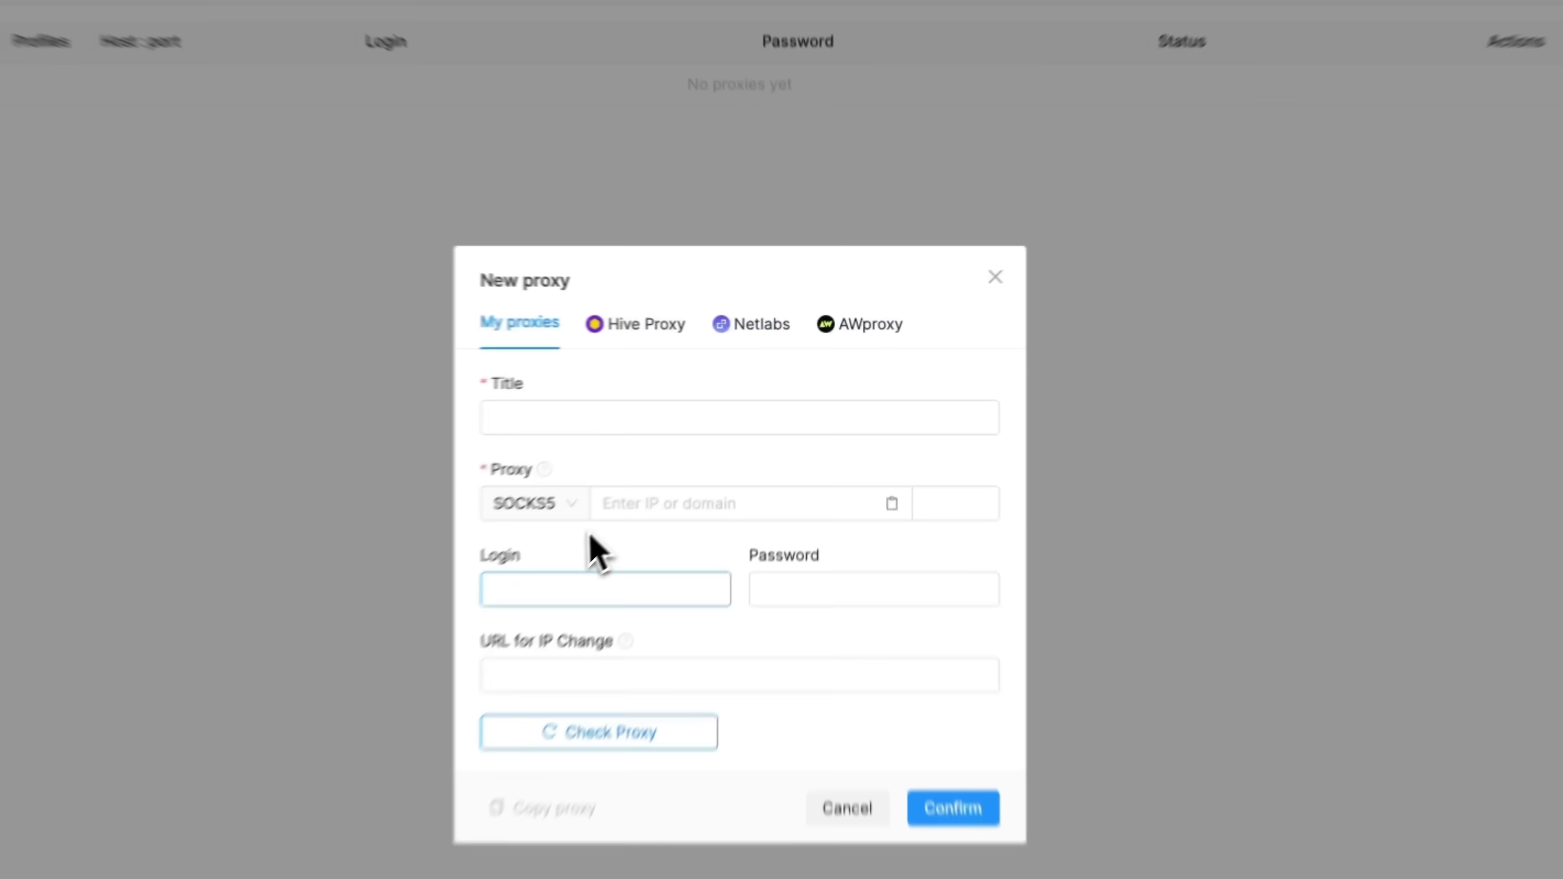
pyautogui.click(643, 321)
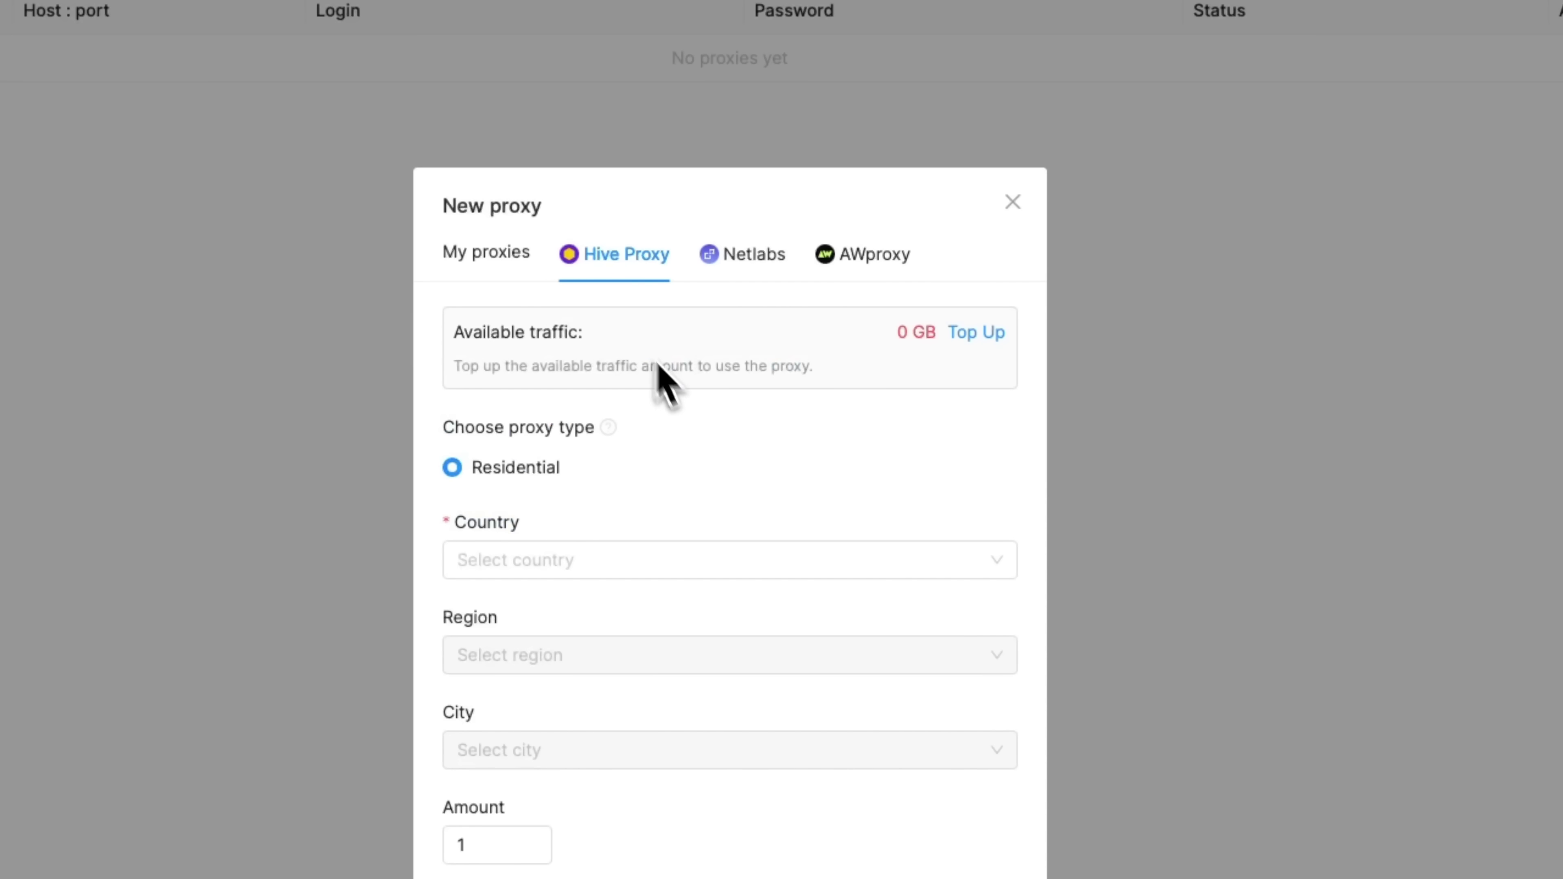
pyautogui.click(743, 272)
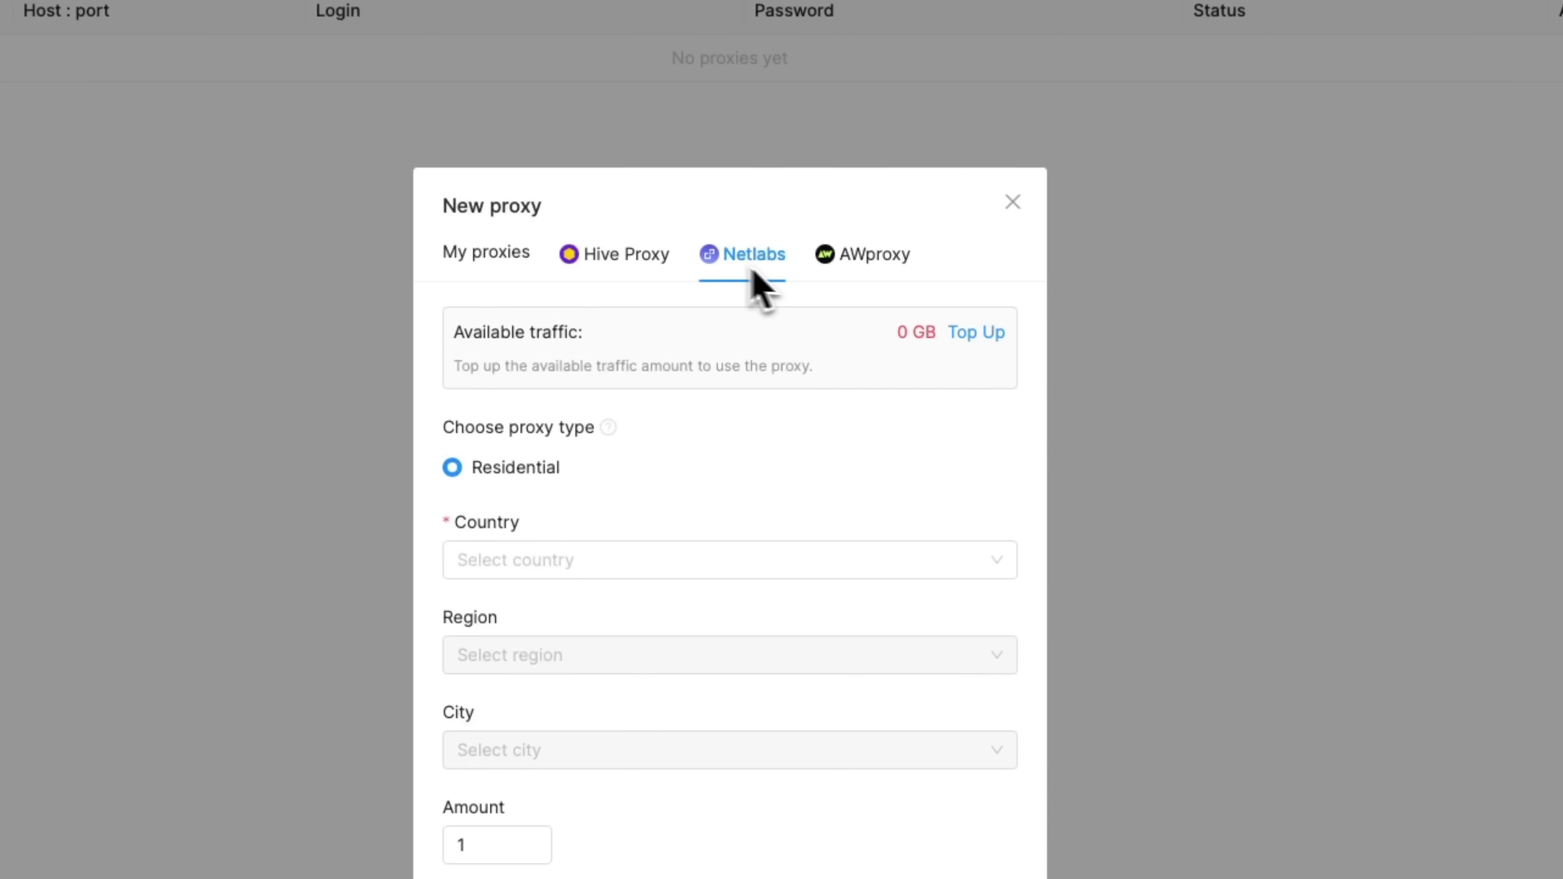
pyautogui.click(880, 287)
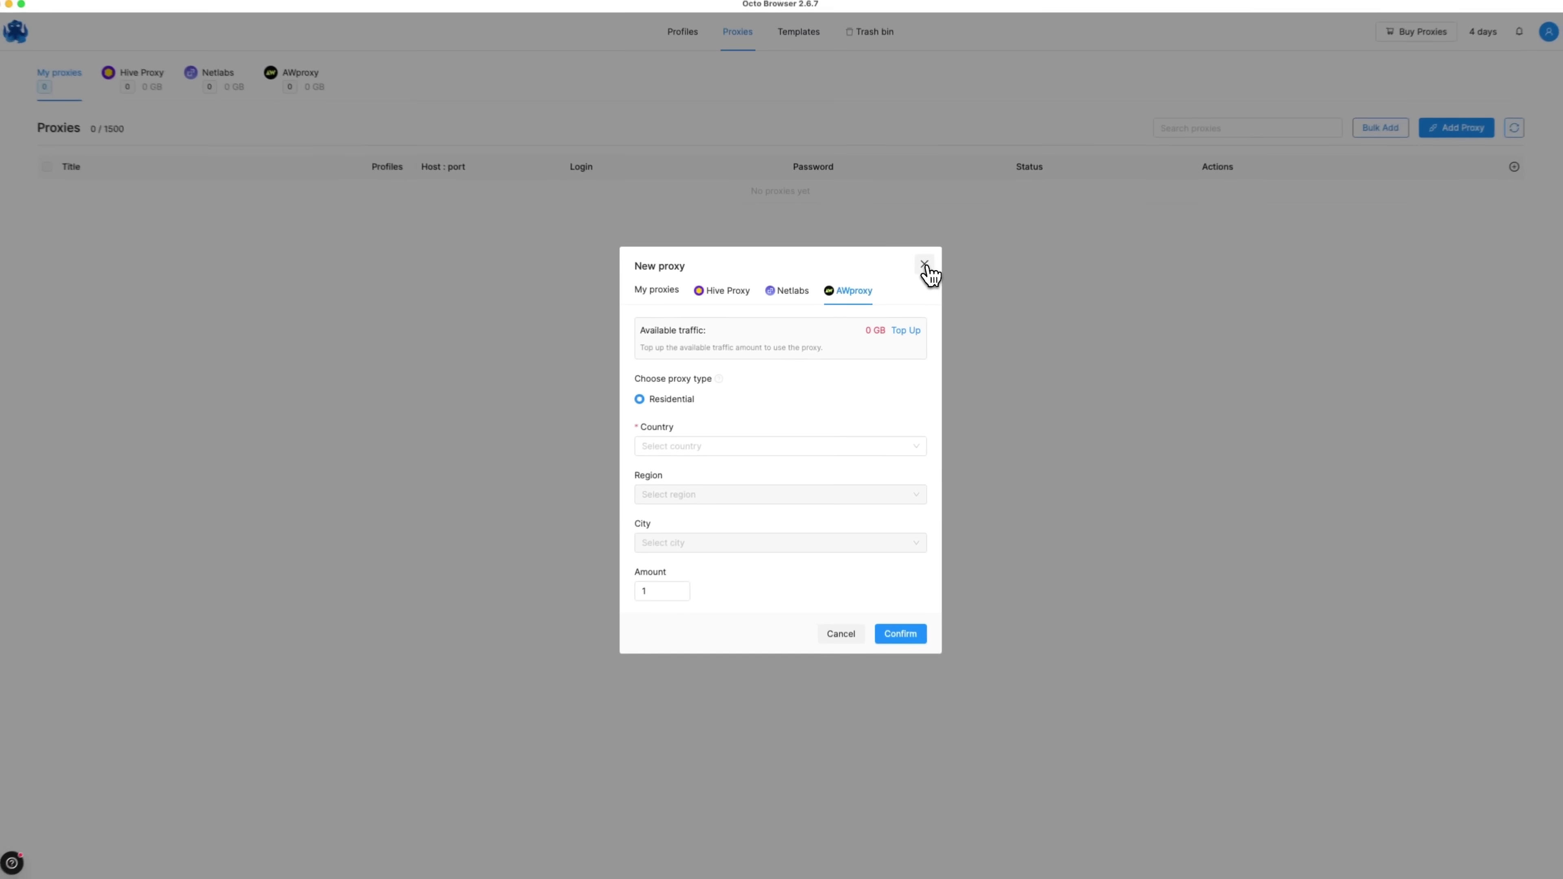
pyautogui.click(1012, 202)
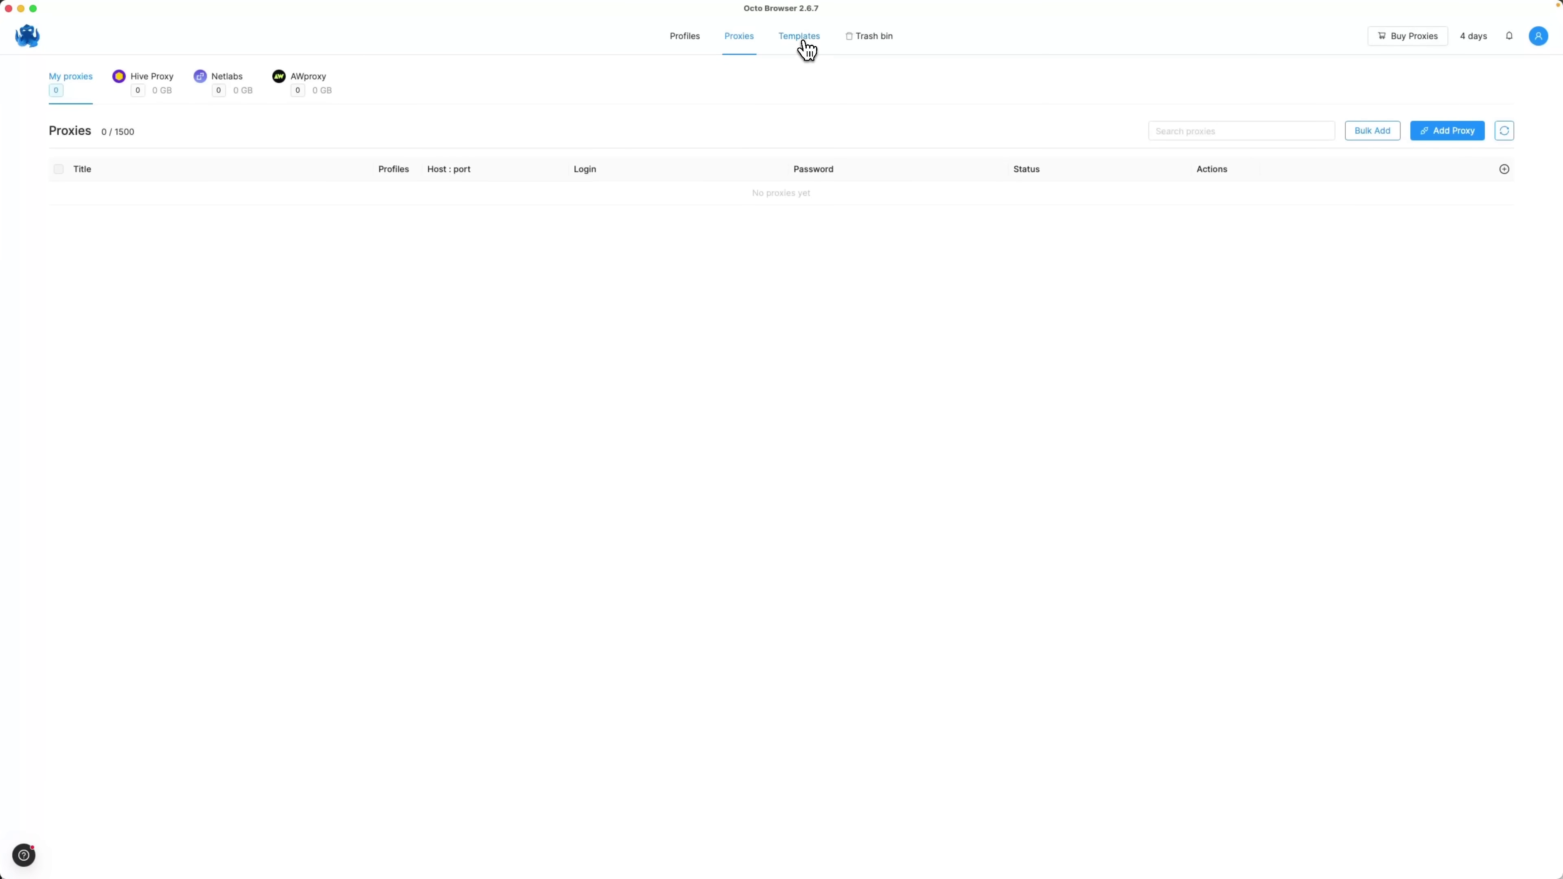
# - Begin a new profile template with Create Template
pyautogui.click(1438, 96)
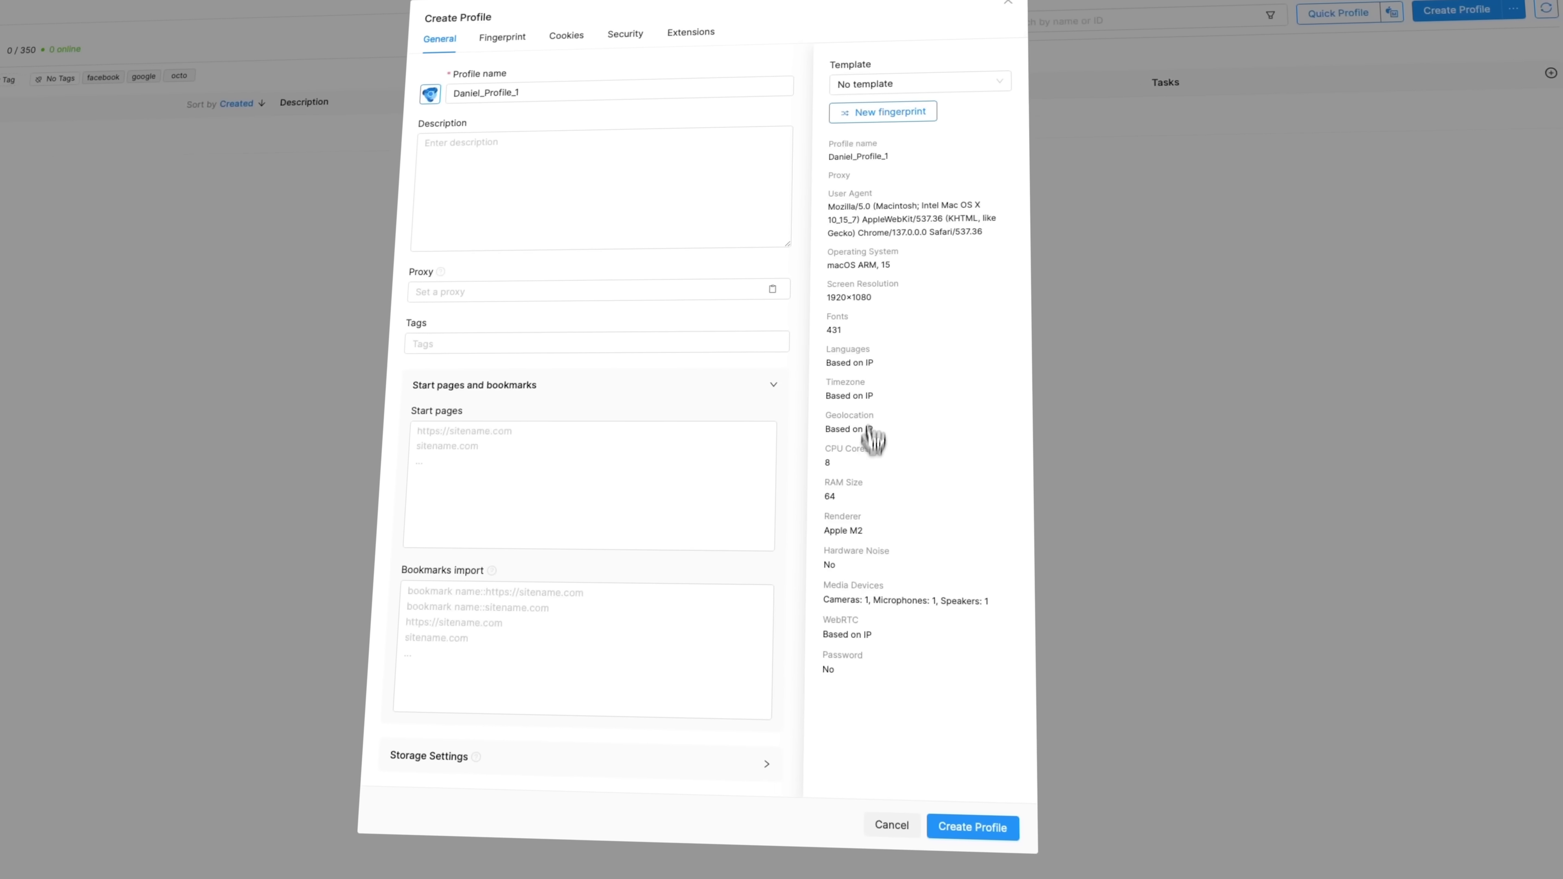
# - On the Fingerprint tab, set the OS to Windows and the resolution to 3840×2160 (4K)
pyautogui.click(519, 42)
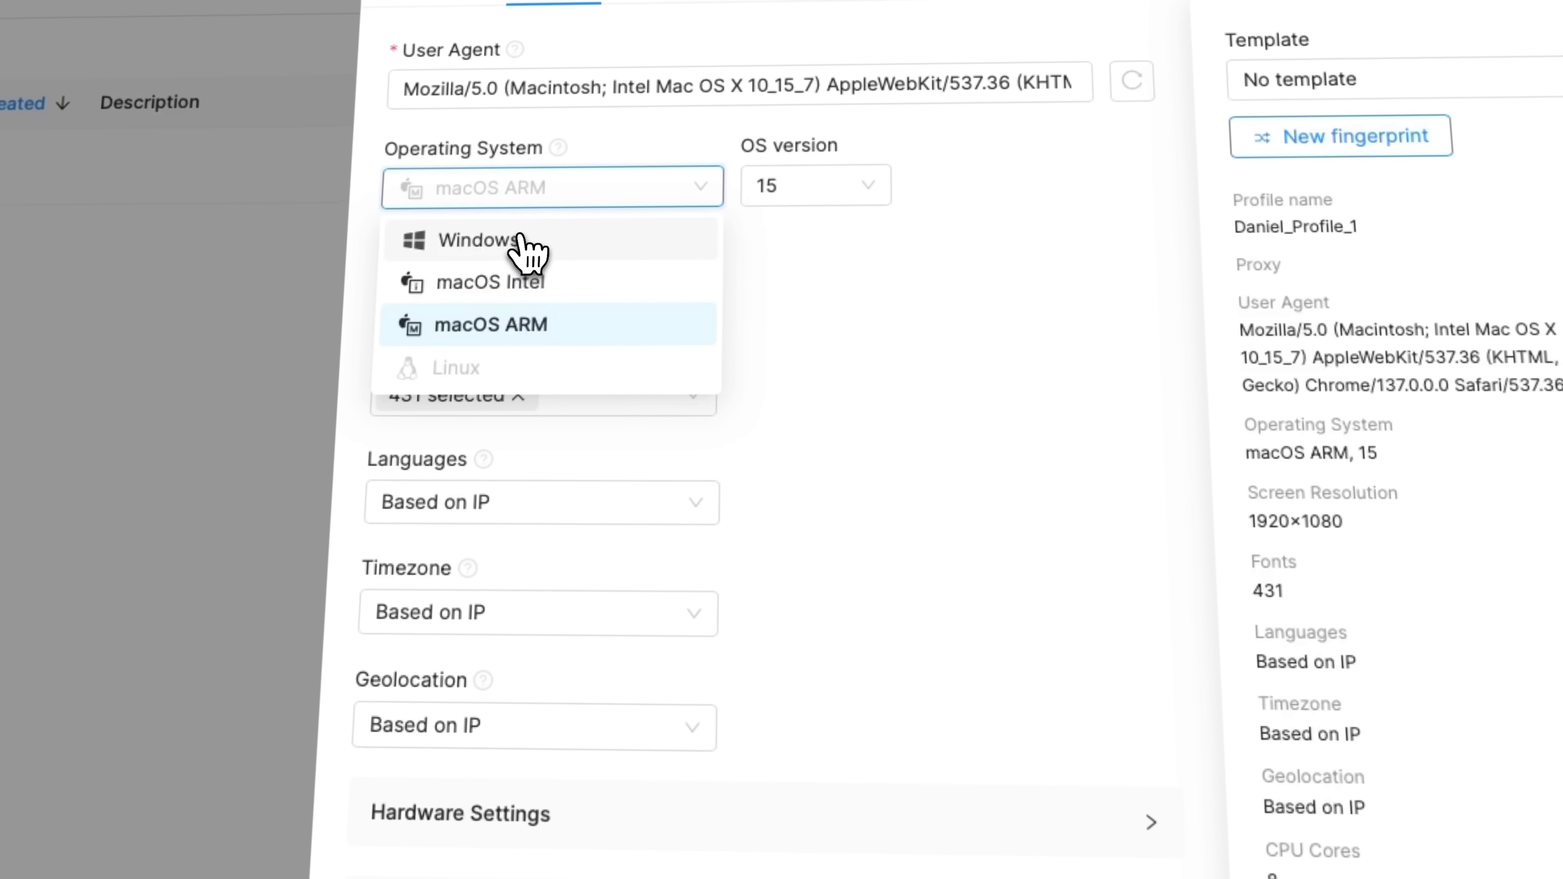
pyautogui.click(520, 240)
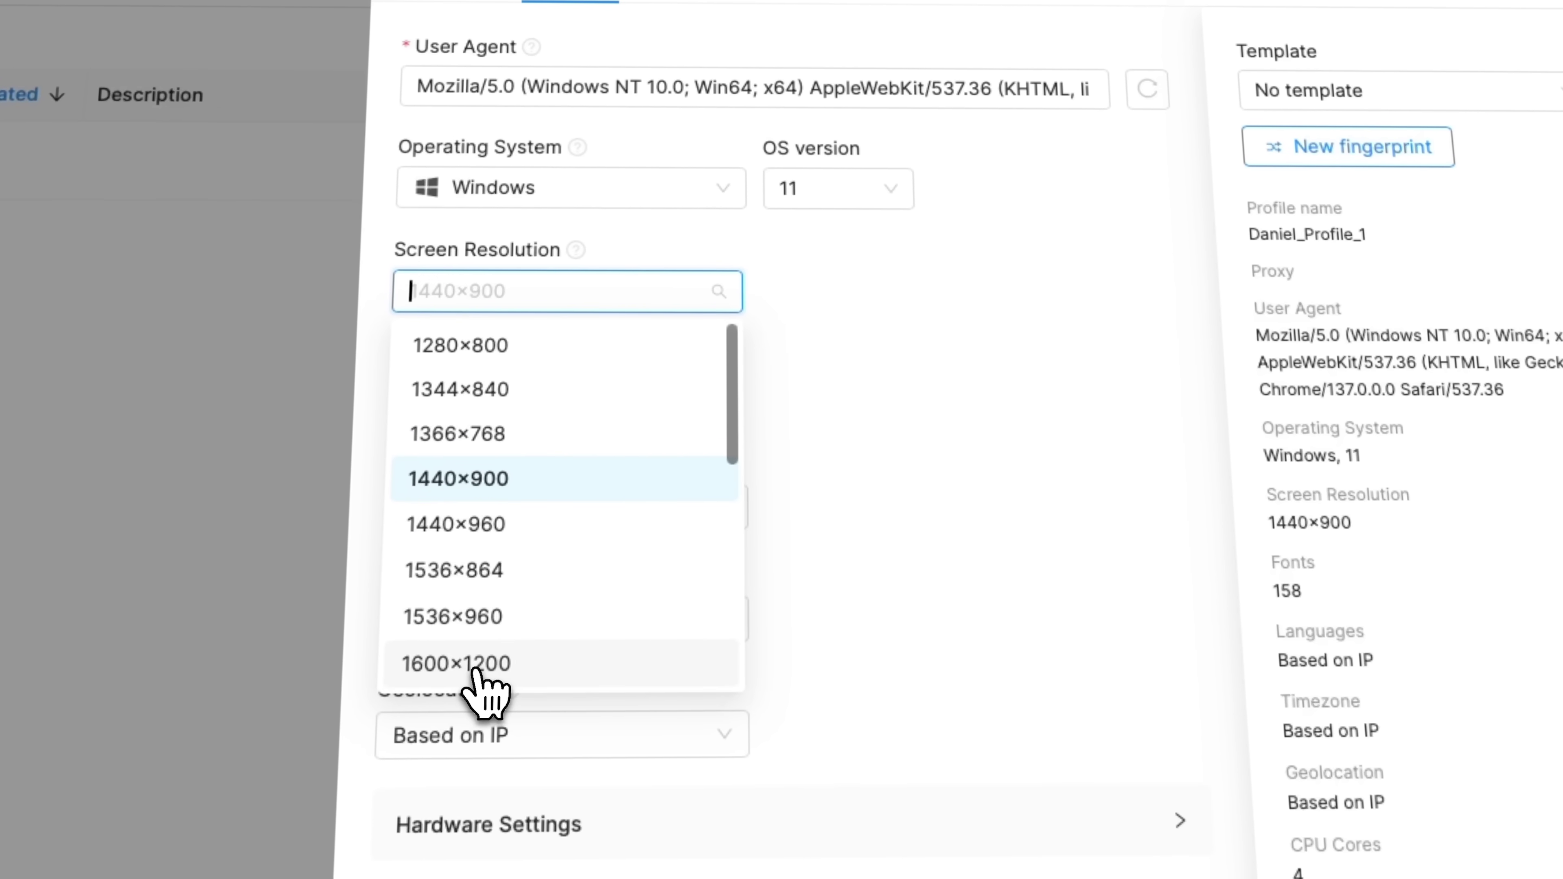
pyautogui.scroll(-5, 527, 683)
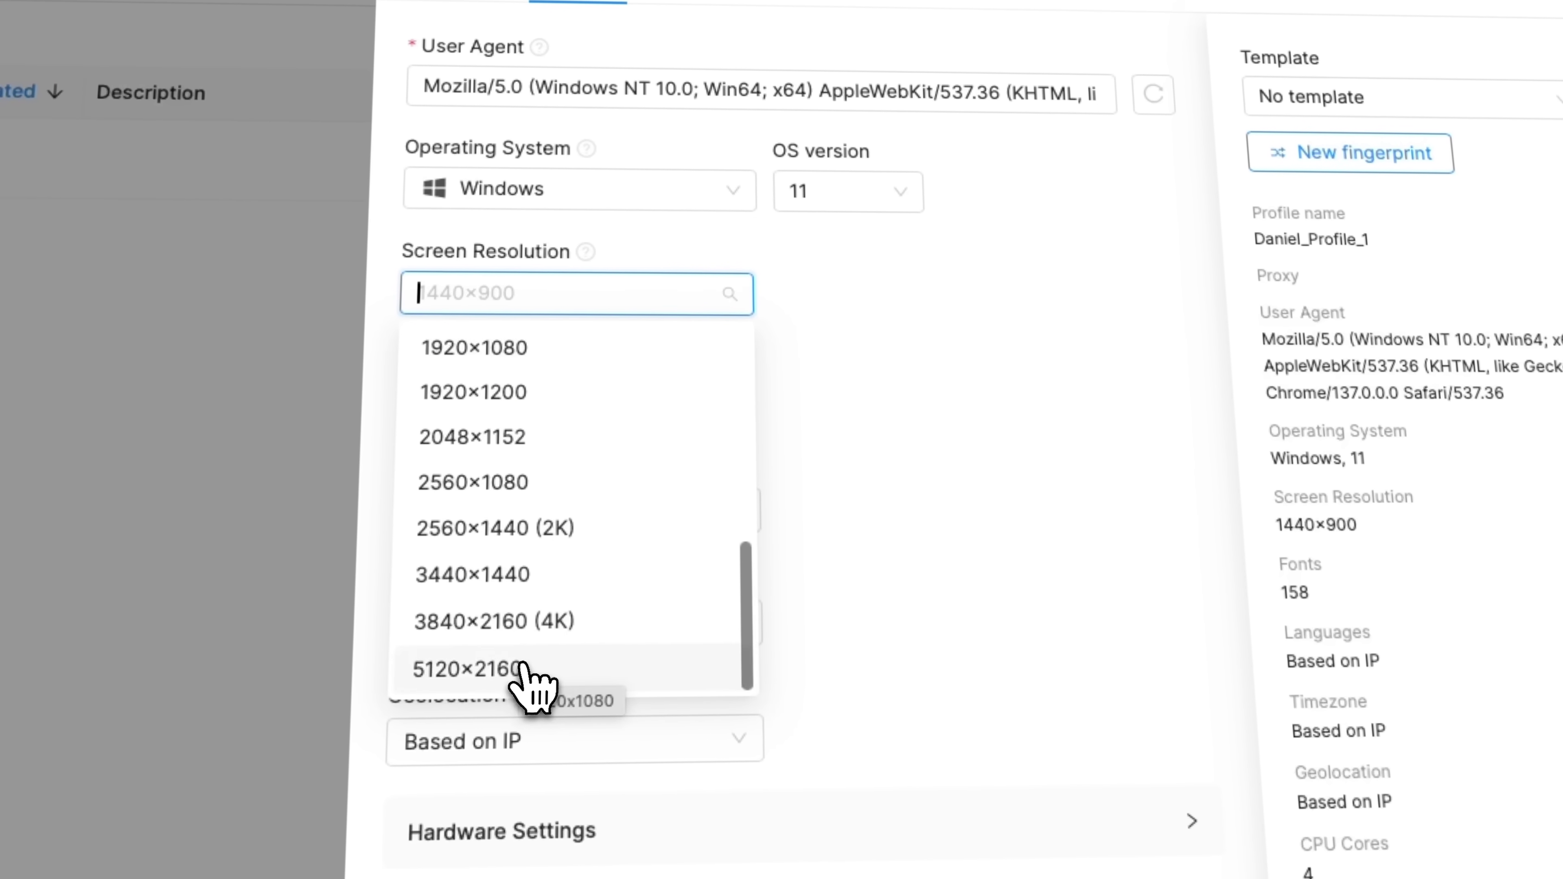
pyautogui.click(566, 631)
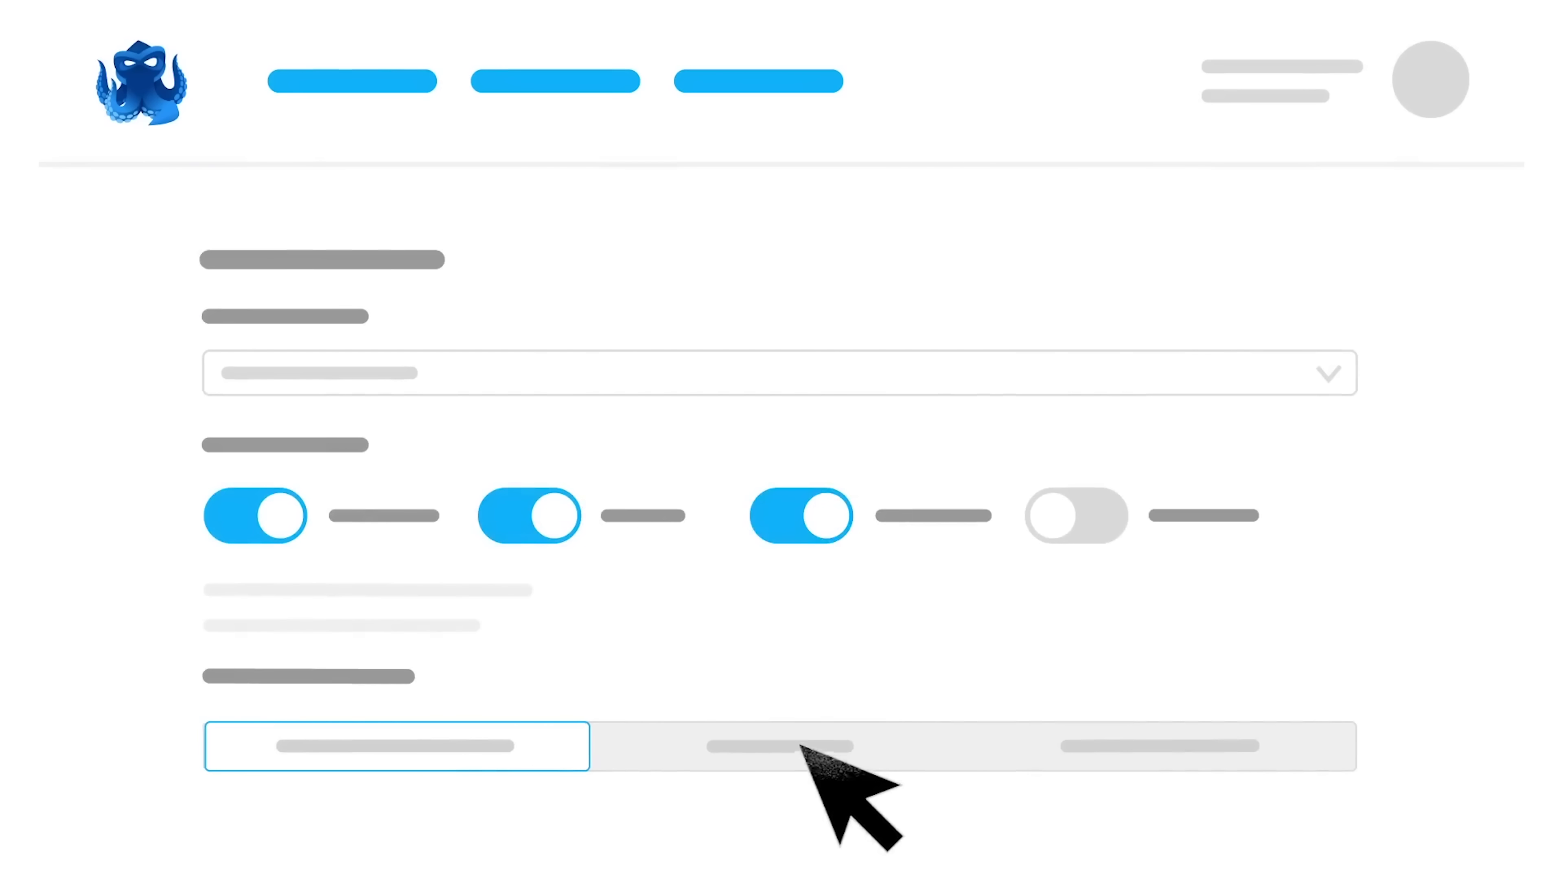
# - Pick a different option in the last setting of the profile form
pyautogui.click(800, 745)
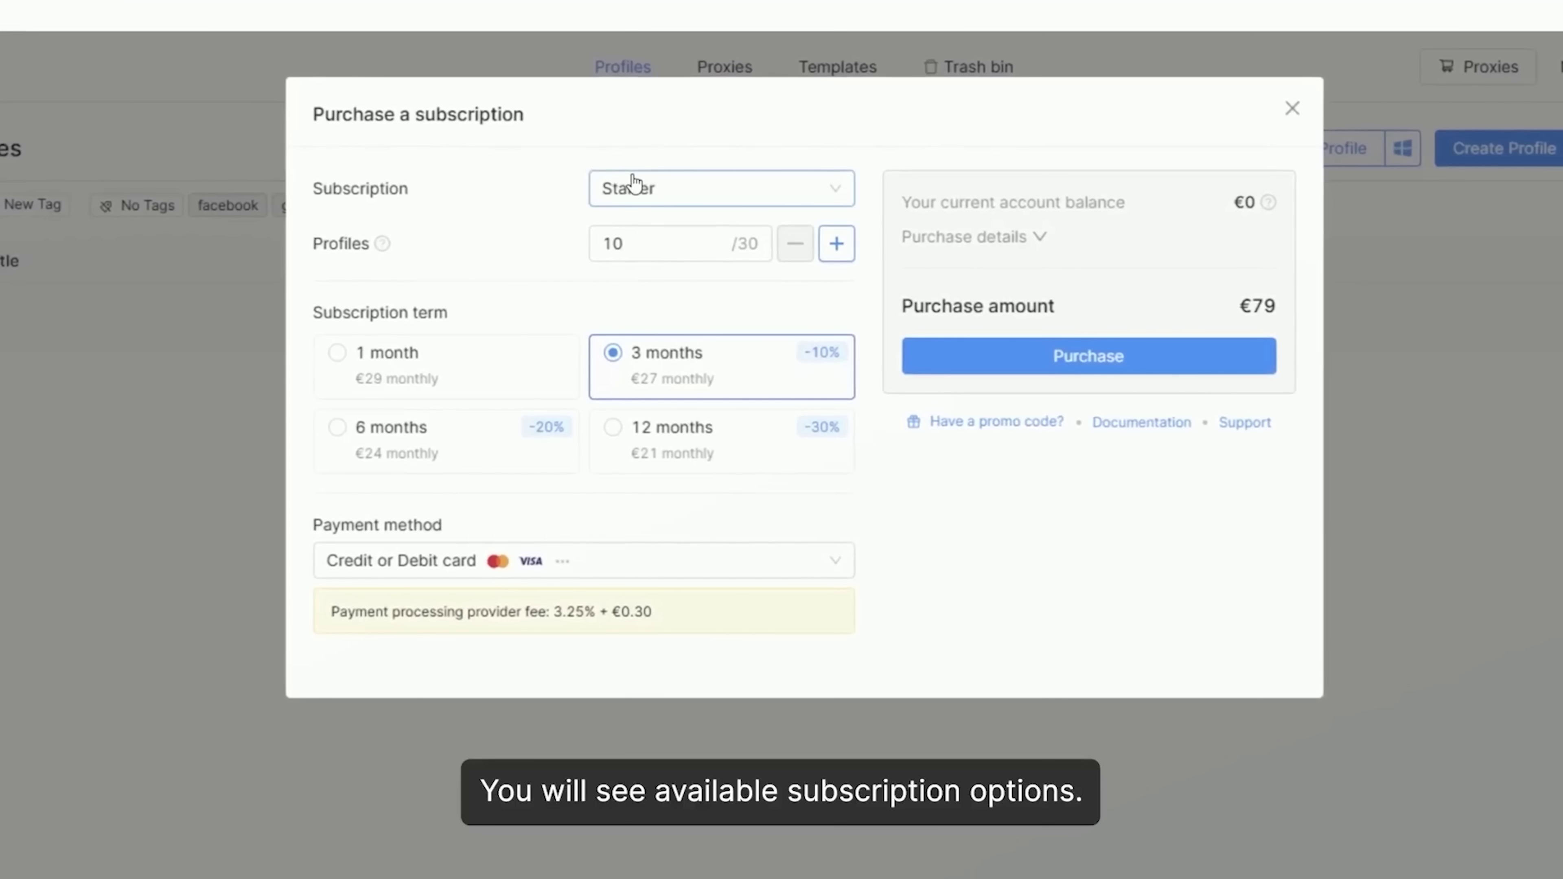
# - Choose Base with extra profiles, then Team with one more member, then switch to Advanced
pyautogui.click(674, 194)
pyautogui.click(664, 274)
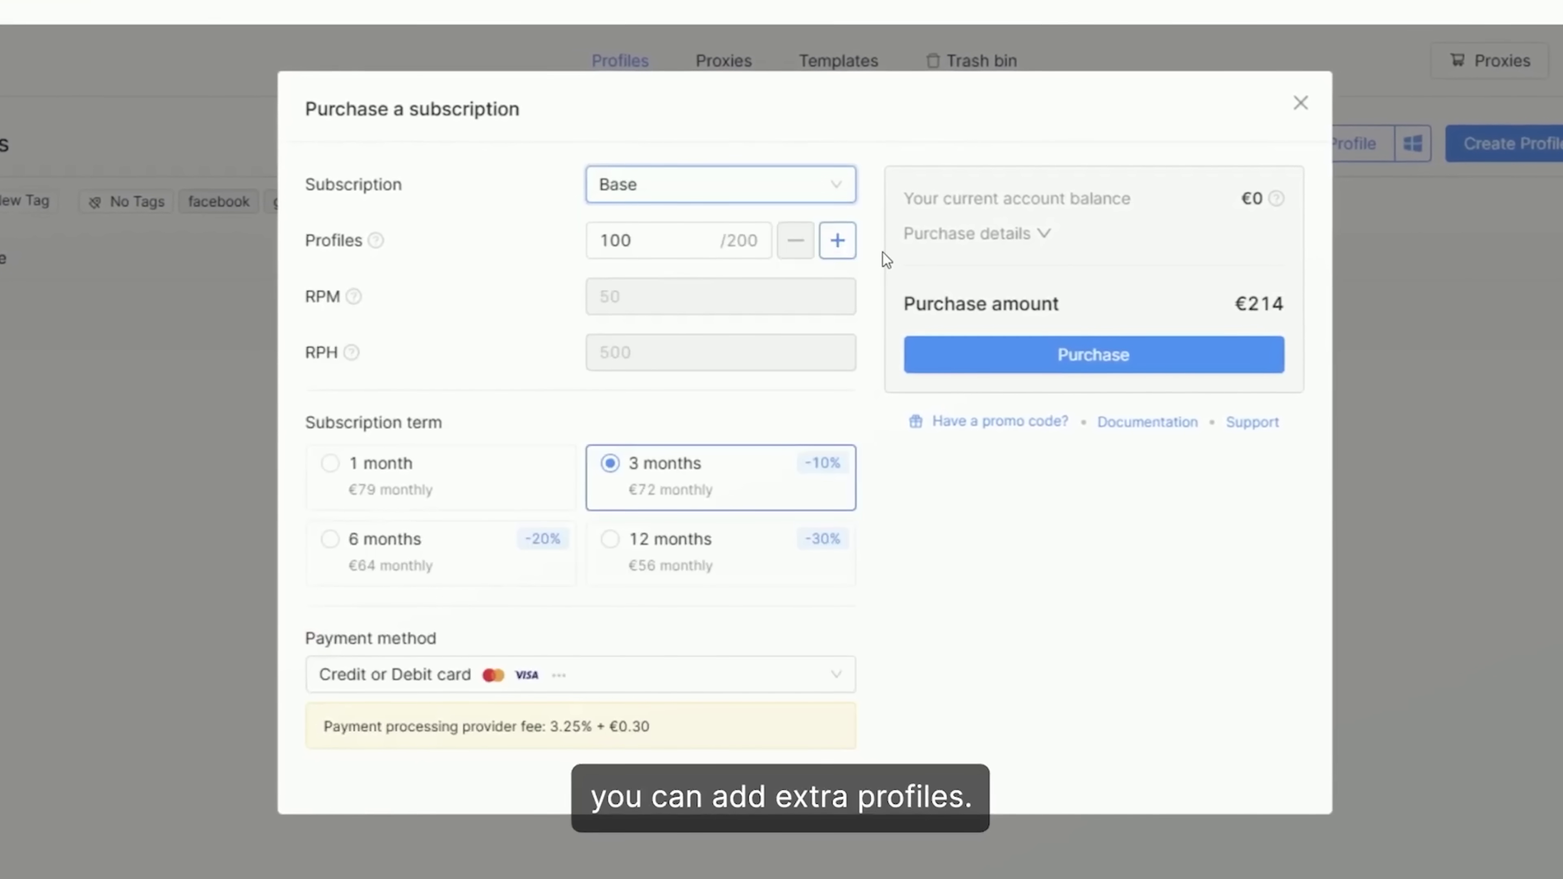
pyautogui.click(836, 243)
pyautogui.click(720, 182)
pyautogui.click(656, 308)
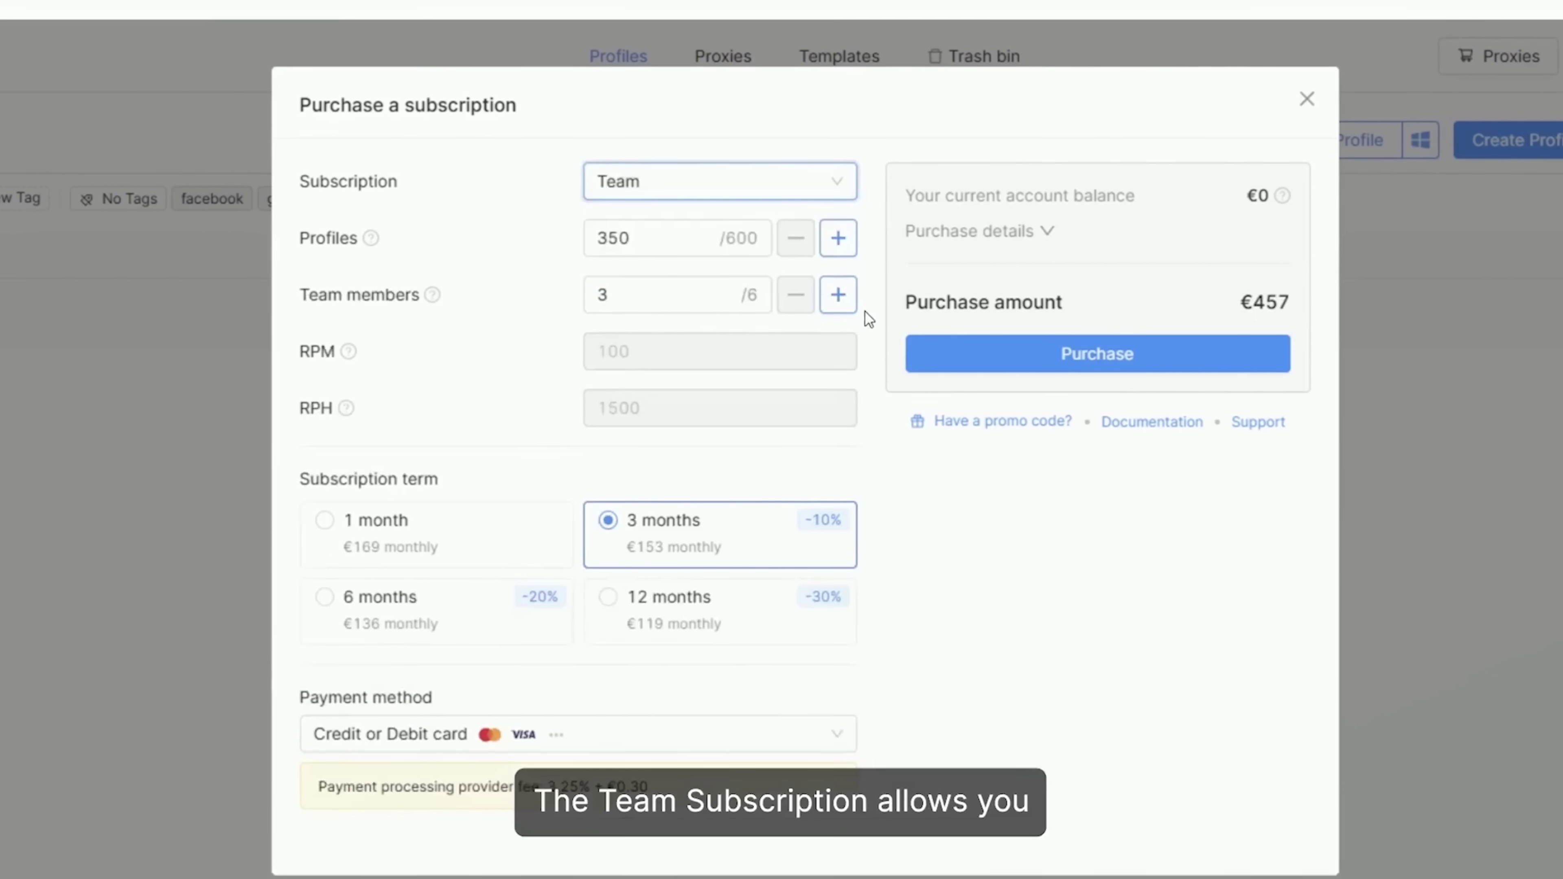
pyautogui.click(838, 293)
pyautogui.click(720, 179)
pyautogui.click(652, 345)
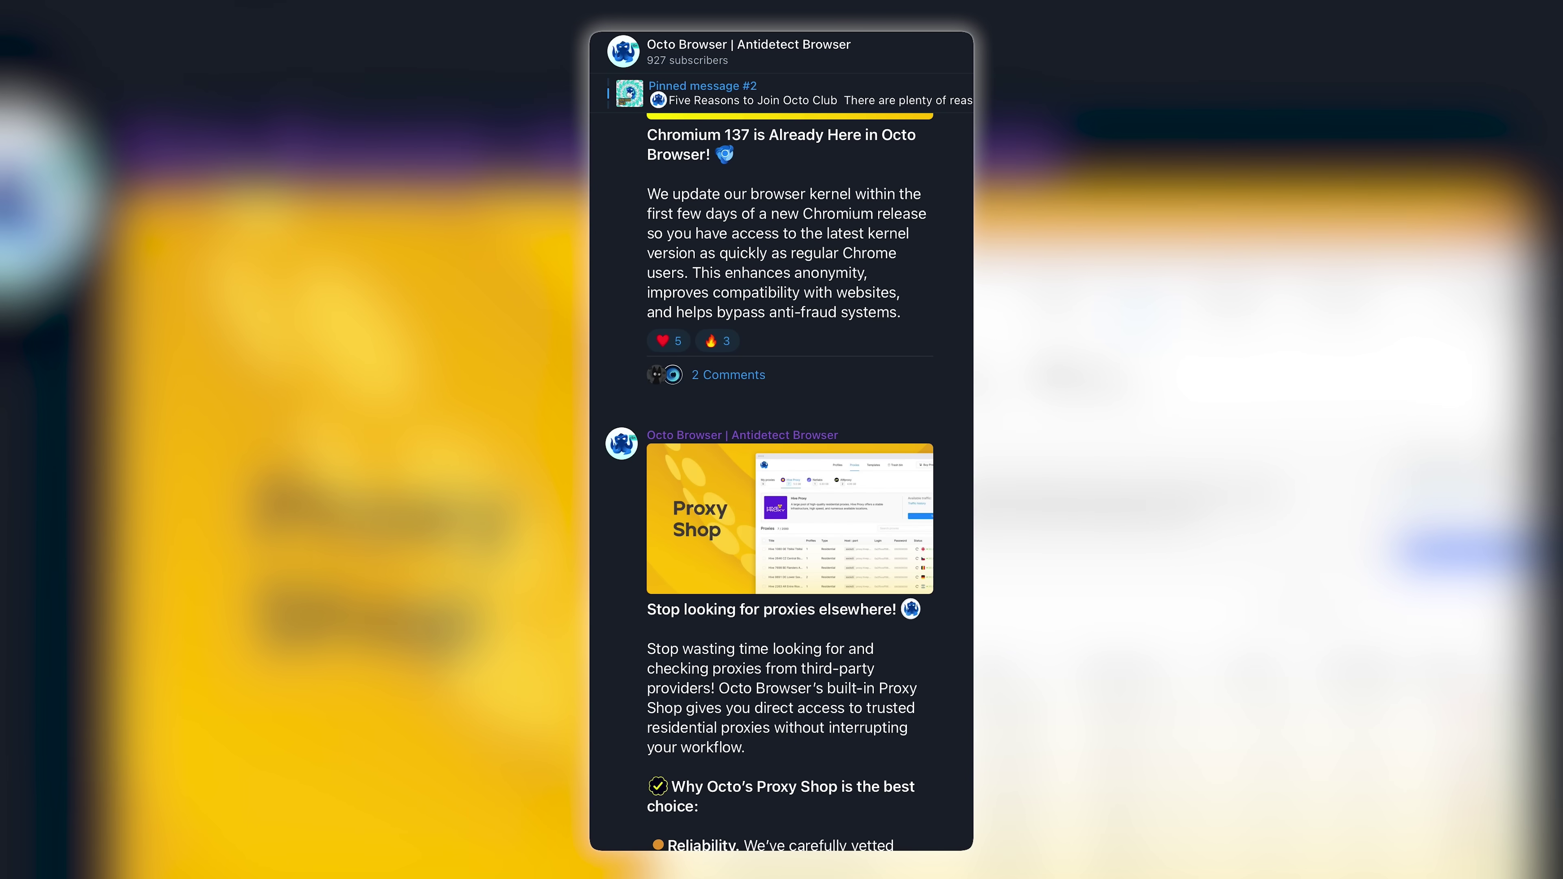
# - Find the Octo Club rewards post in the channel feed and open its 13 comments
pyautogui.scroll(10, 782, 431)
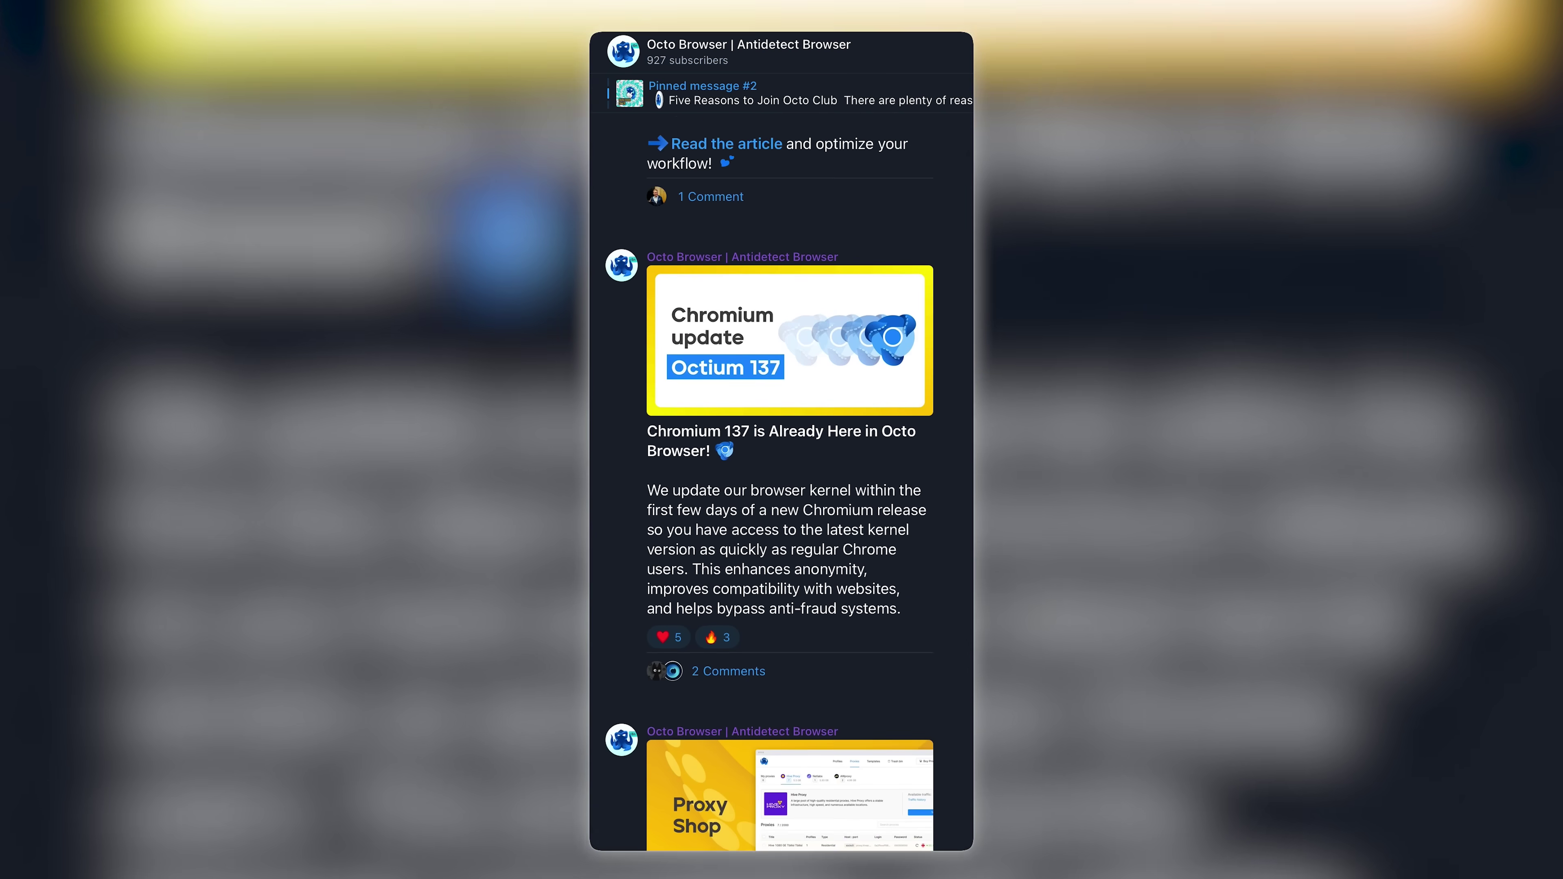
pyautogui.scroll(15, 782, 481)
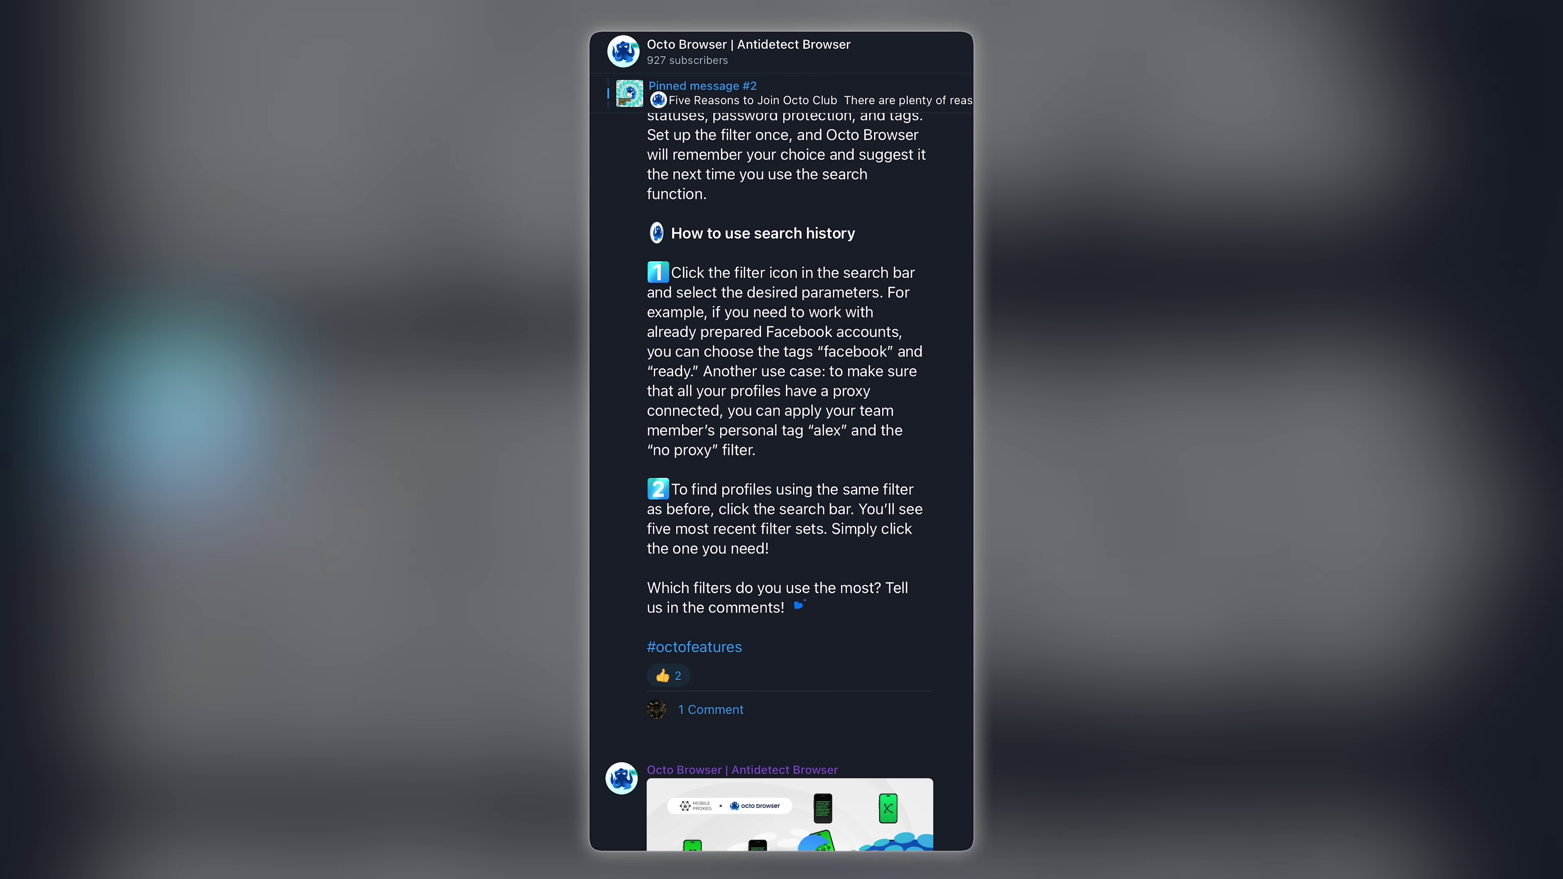
pyautogui.scroll(20, 781, 481)
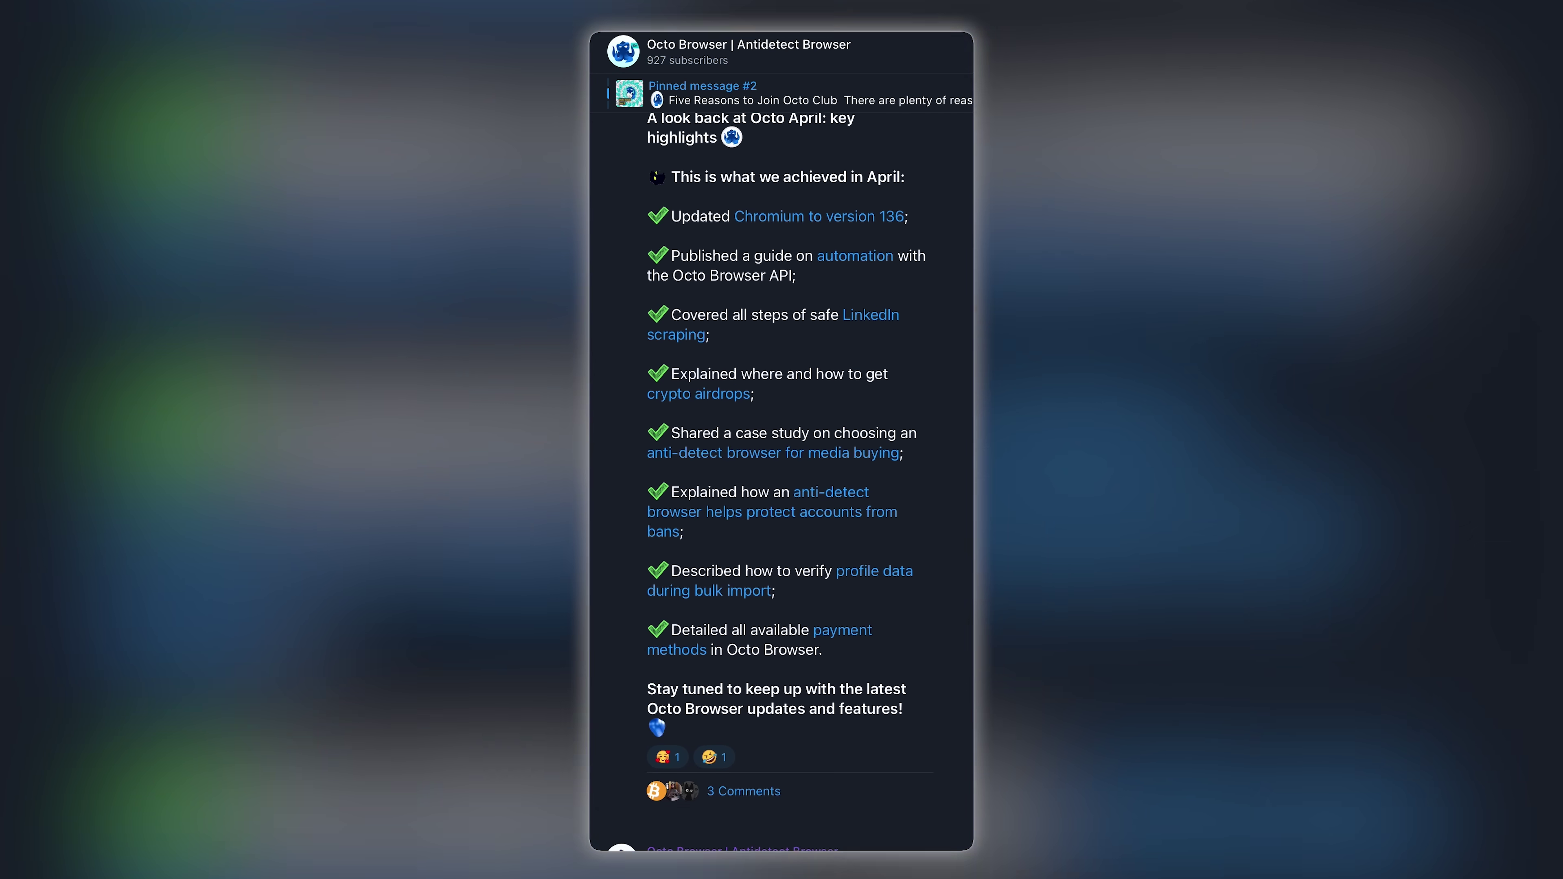
pyautogui.scroll(20, 781, 481)
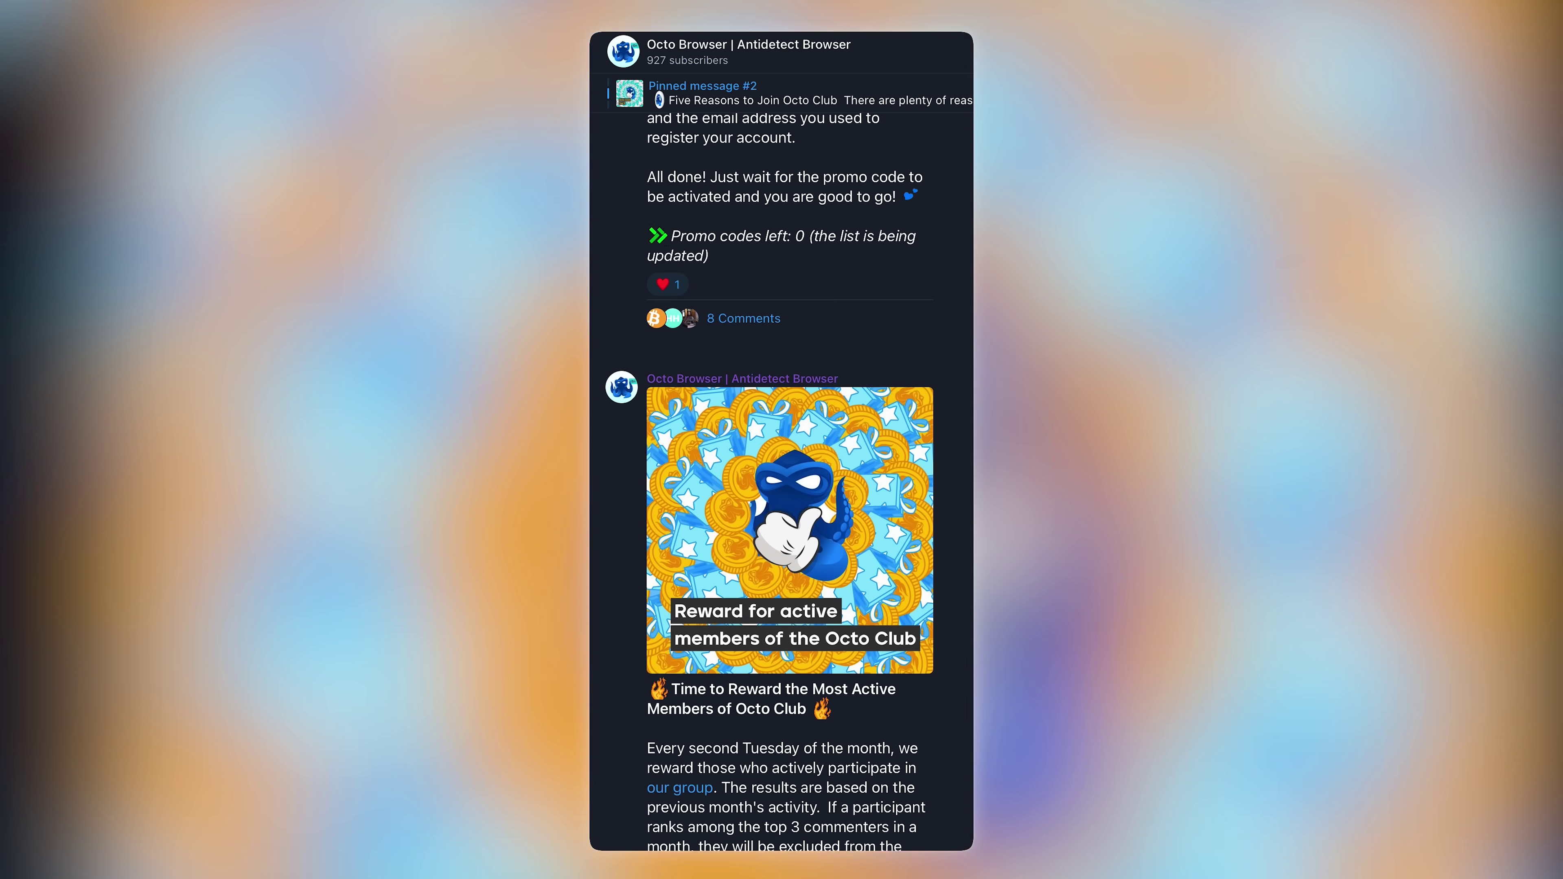
pyautogui.scroll(10, 781, 480)
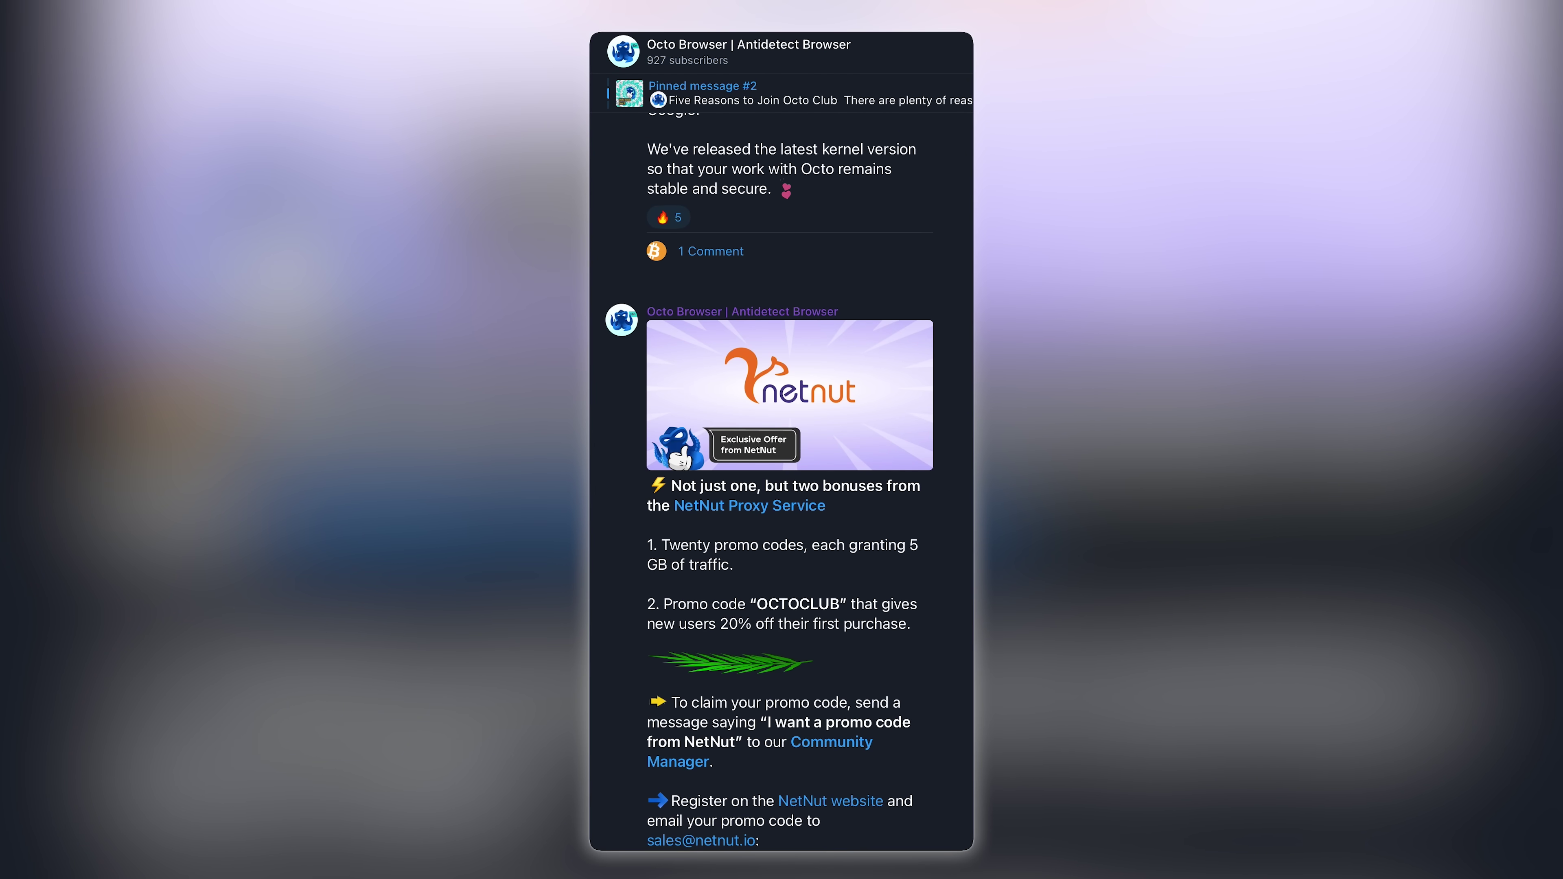
pyautogui.scroll(-7, 781, 481)
pyautogui.scroll(-10, 782, 481)
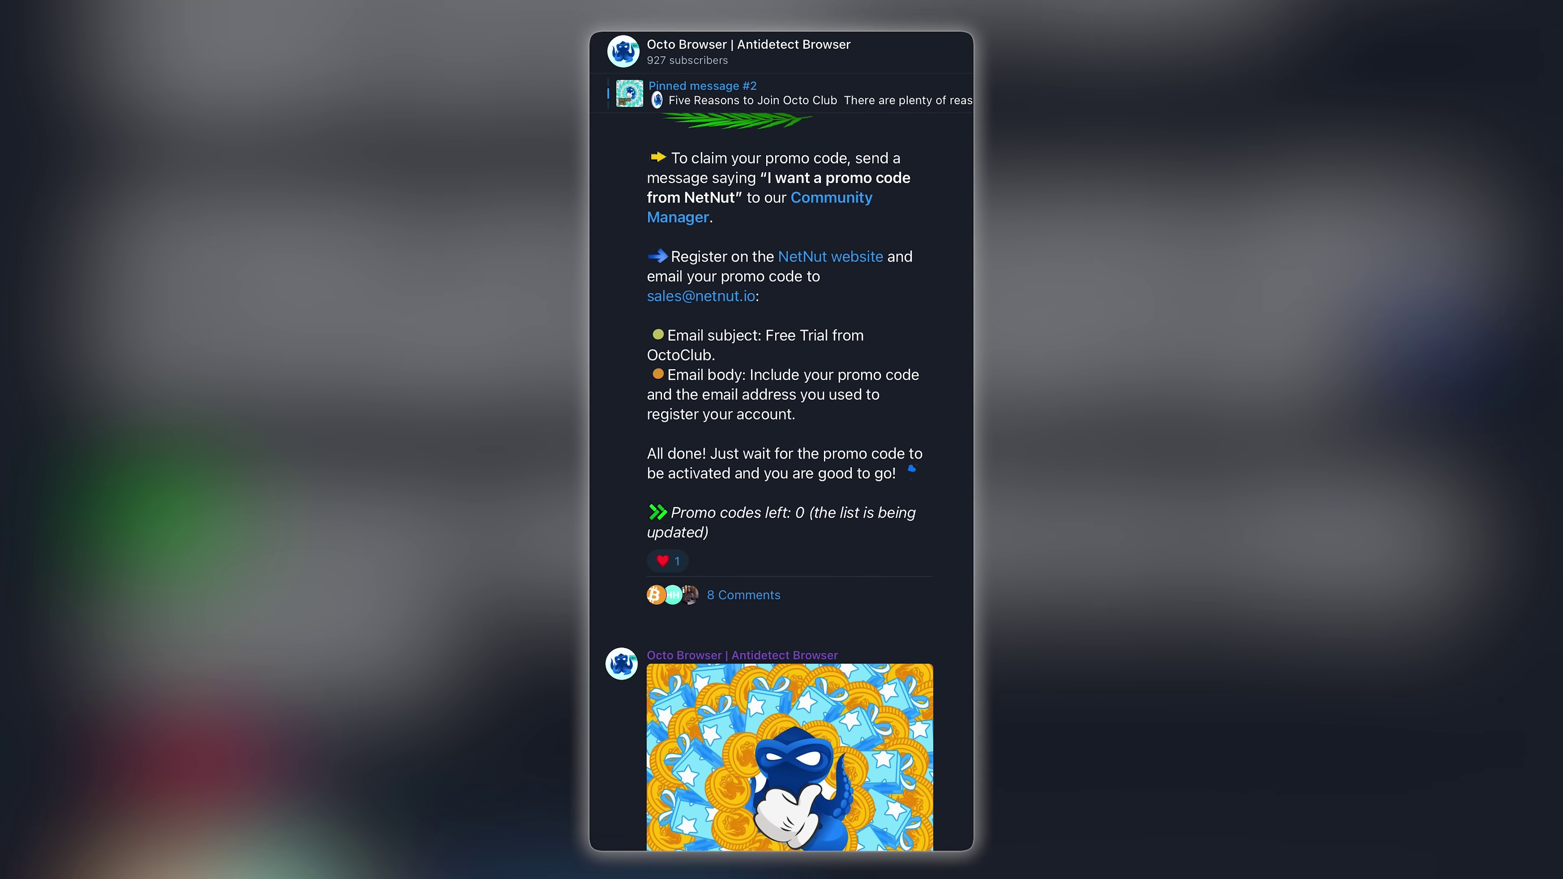
pyautogui.scroll(-10, 781, 480)
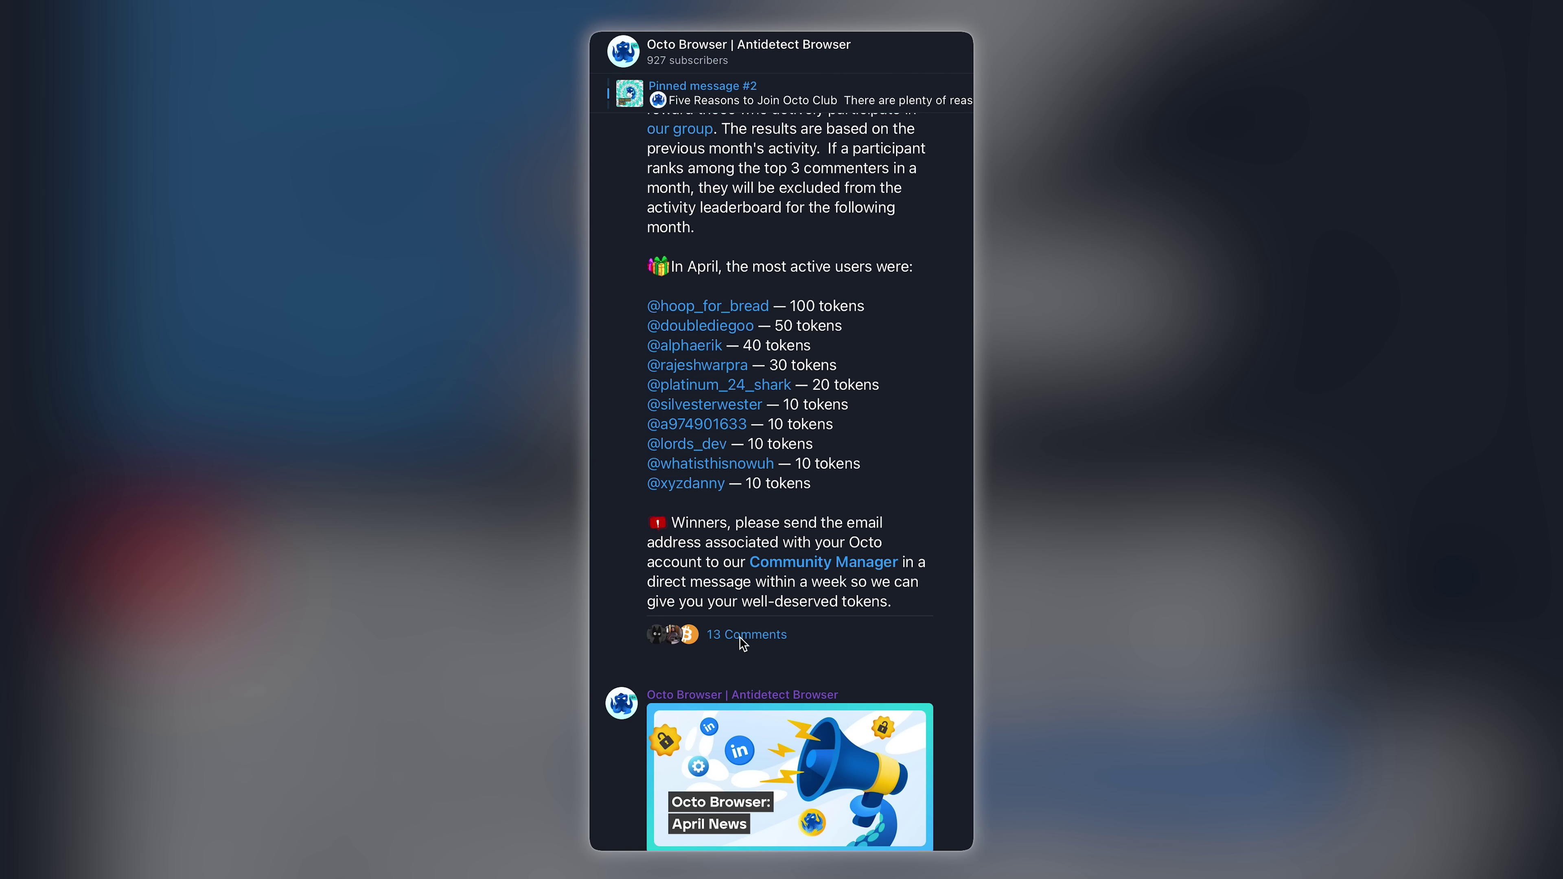
pyautogui.click(744, 634)
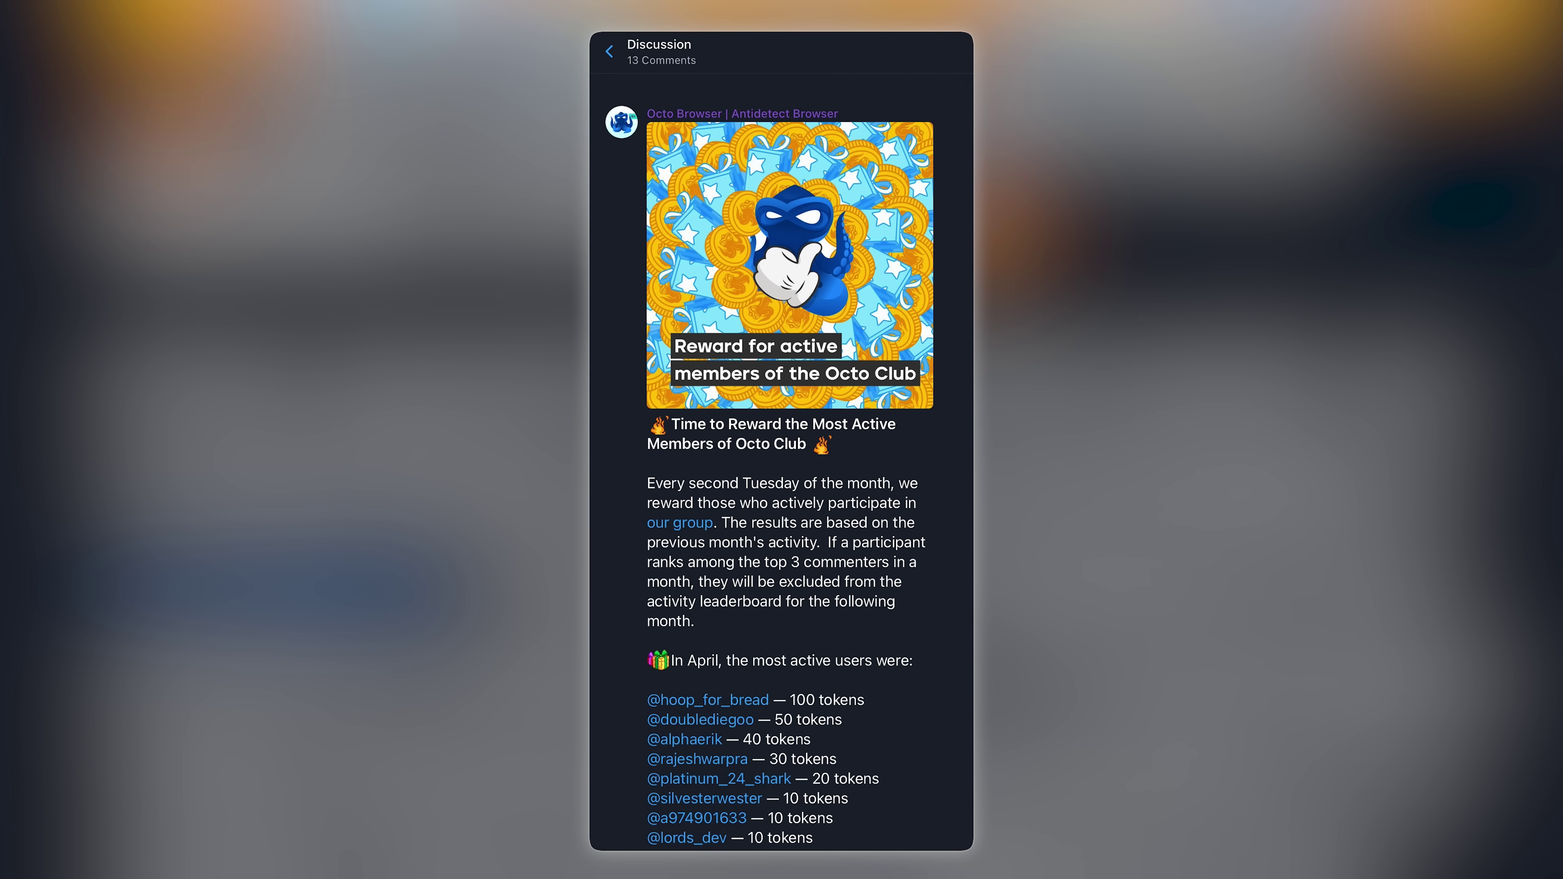
pyautogui.scroll(-8, 781, 480)
pyautogui.scroll(-5, 782, 480)
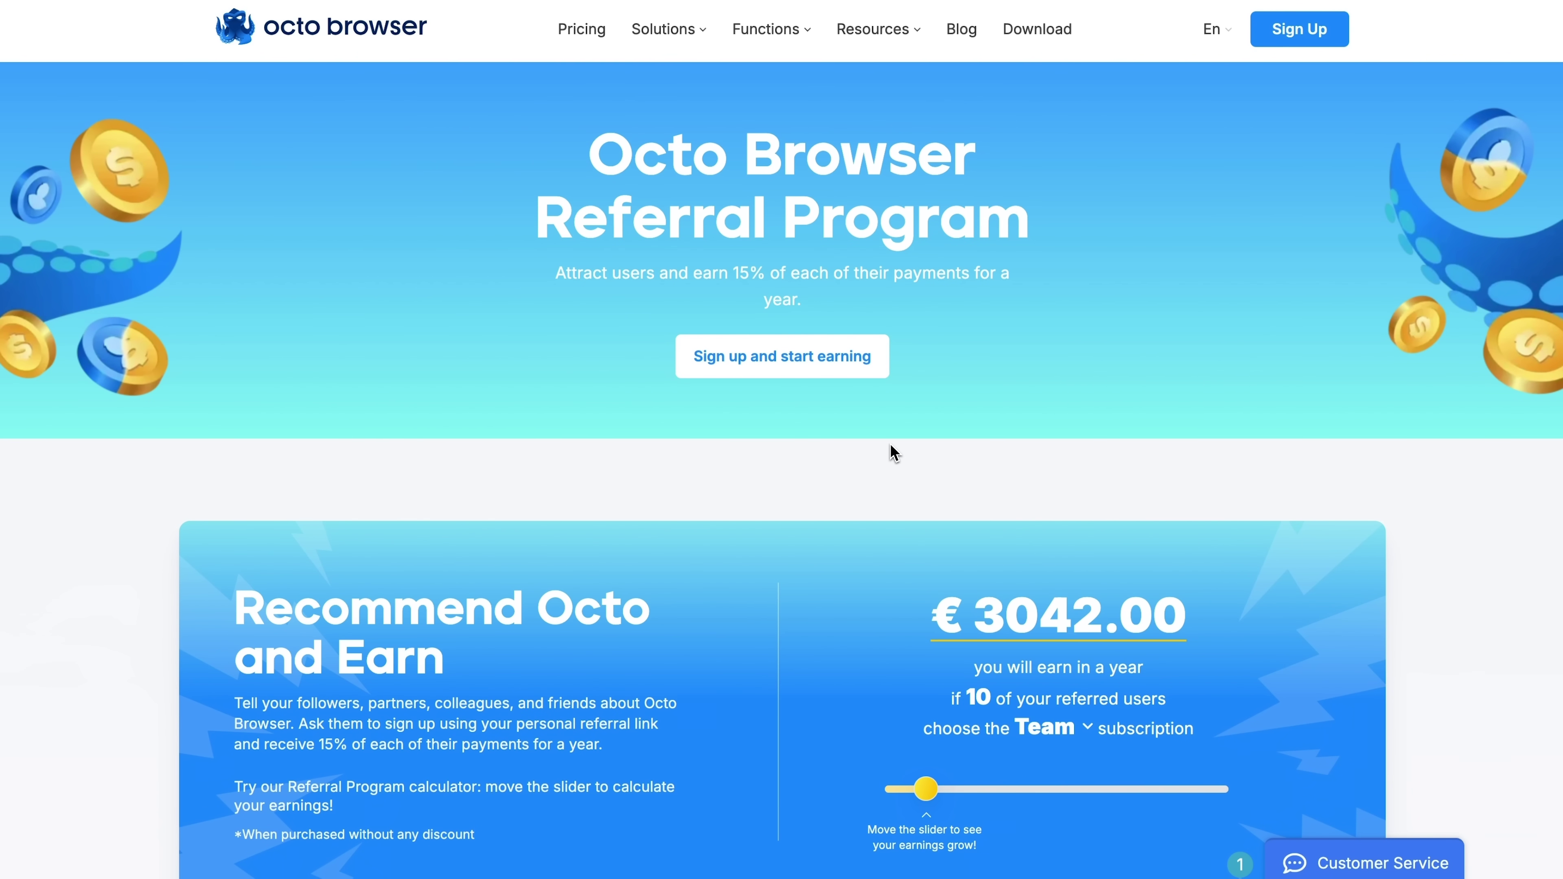
# - Scroll down through the referral earnings calculator and How It Works steps
pyautogui.scroll(-5, 891, 443)
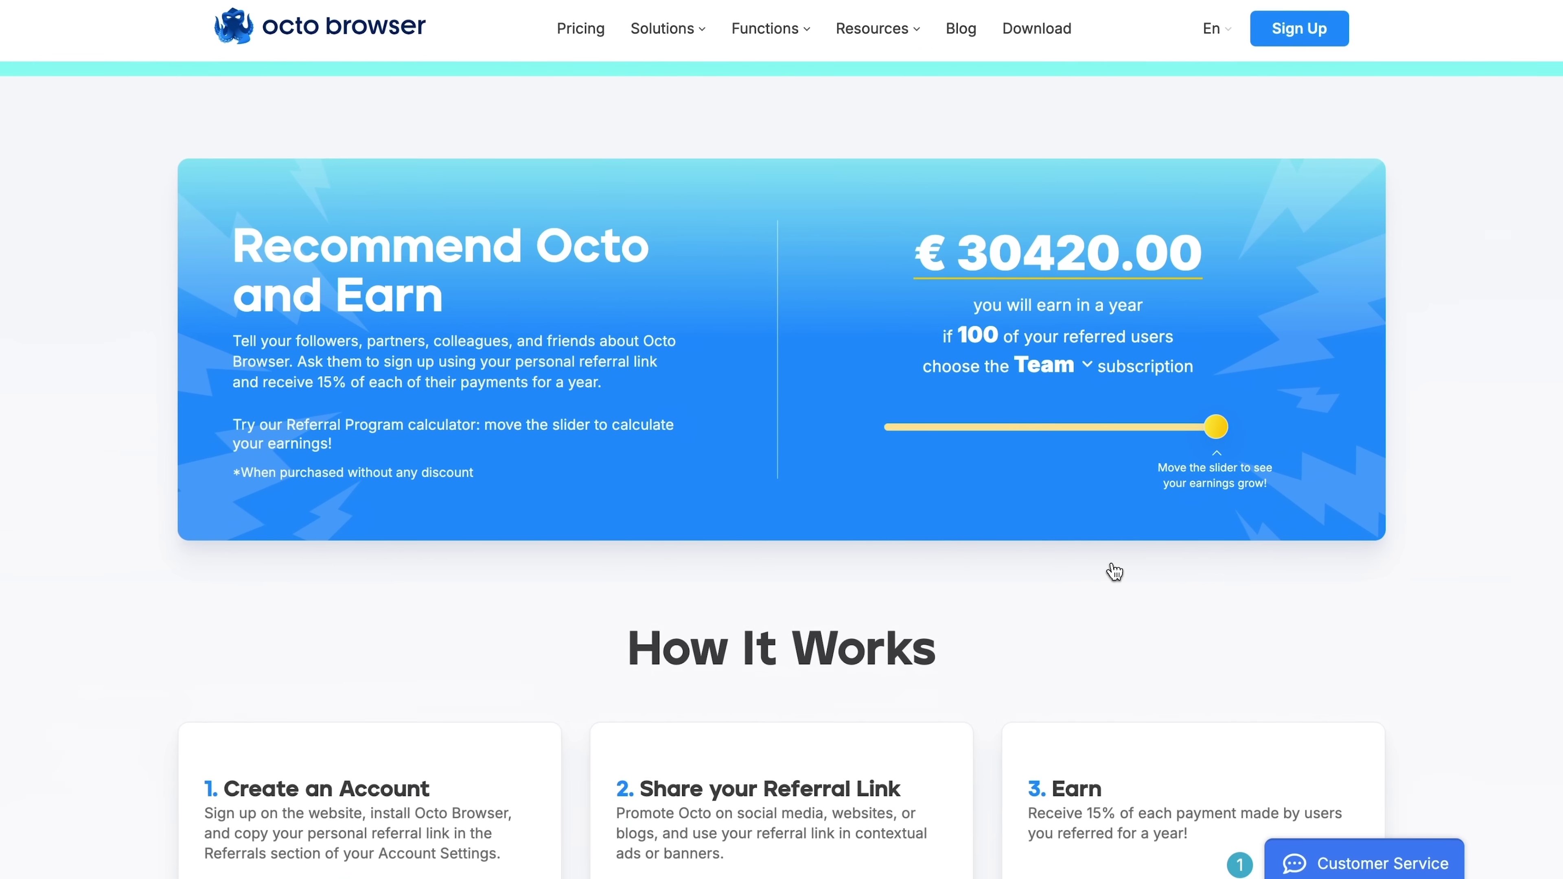
pyautogui.scroll(-8, 993, 657)
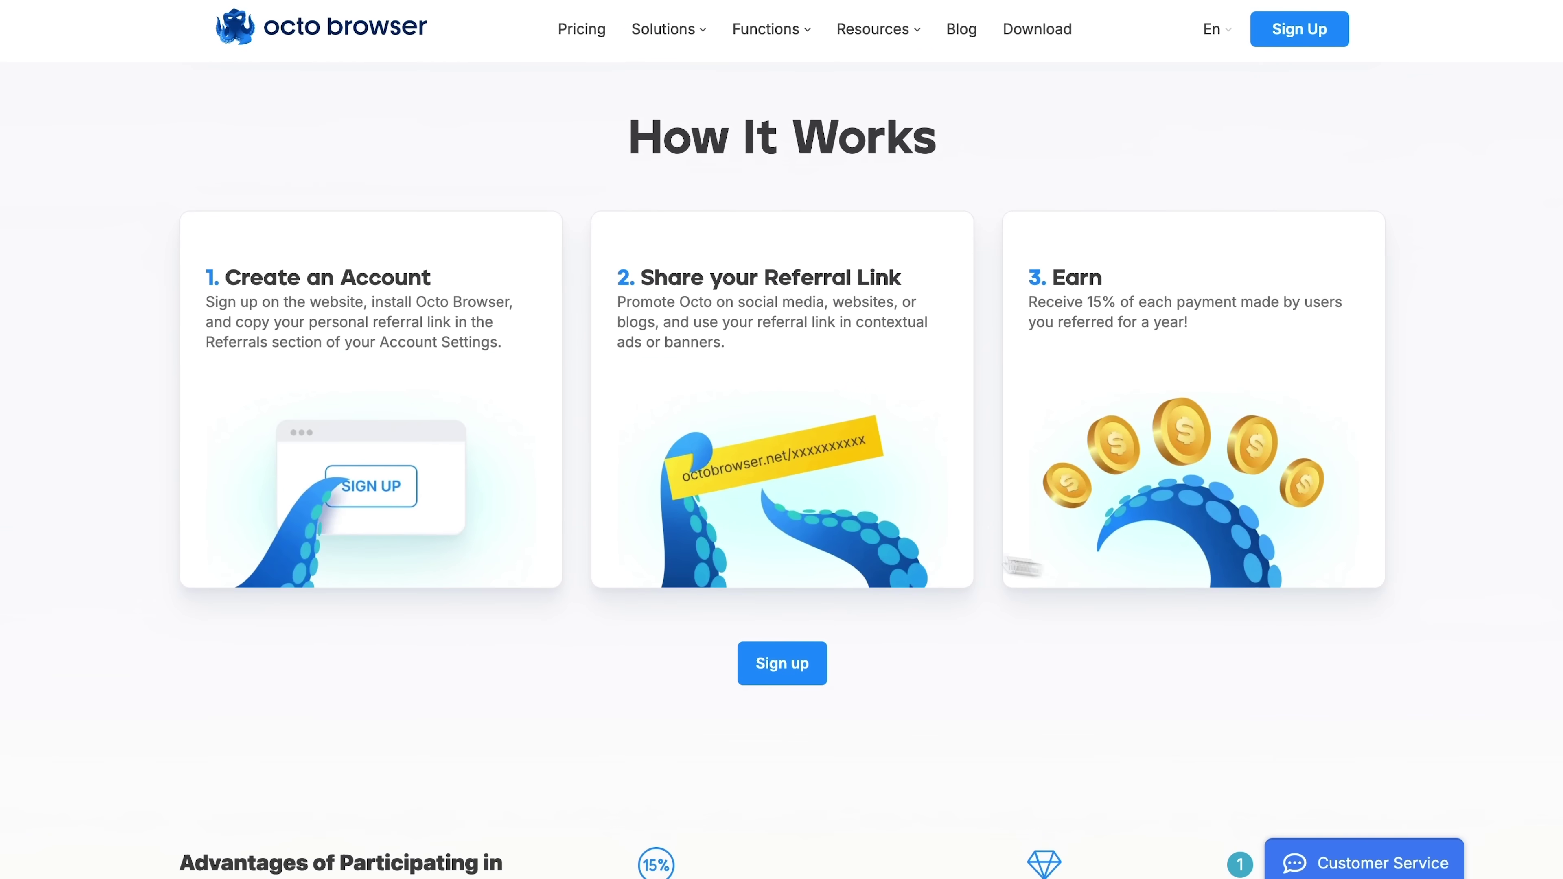